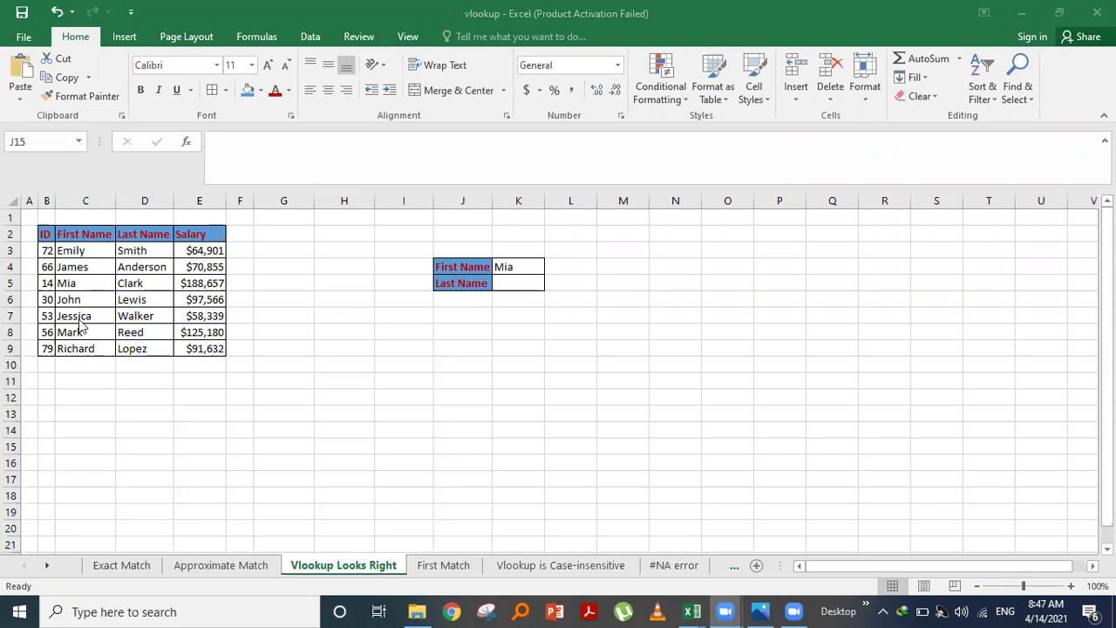
- Replace the lookup first name in K4 with the first name from row 3 of the employee table
click(78, 251)
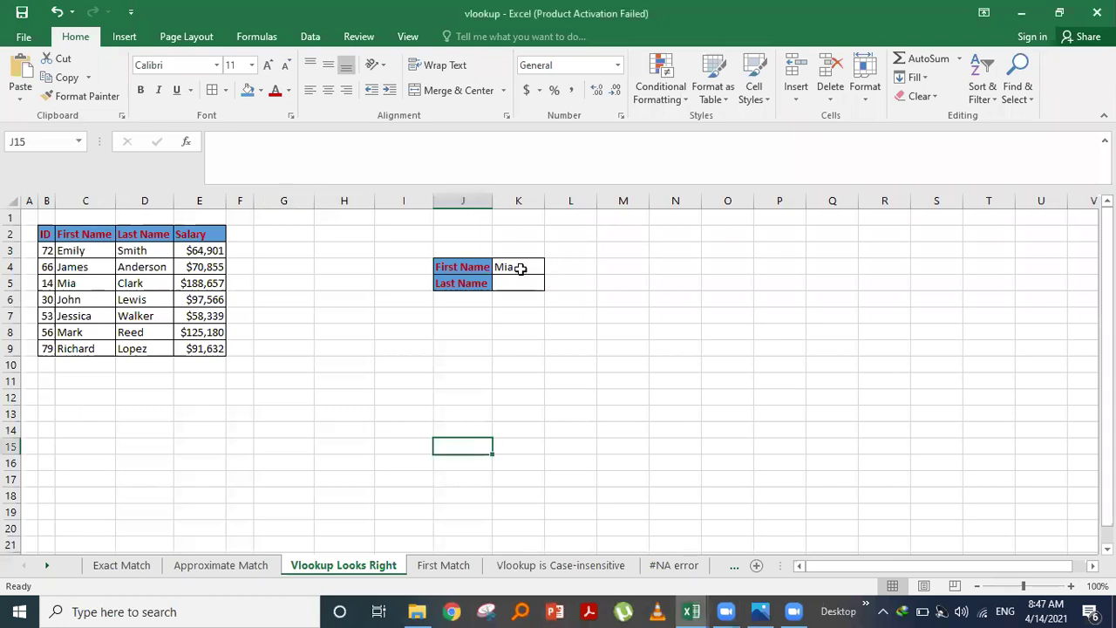
click(520, 269)
double_click(520, 269)
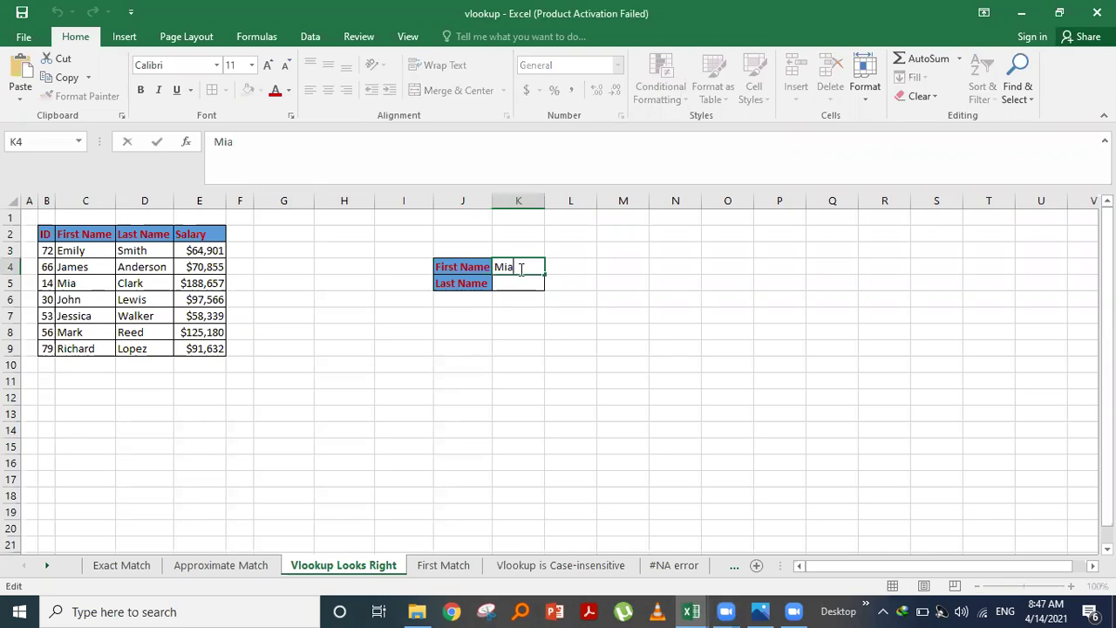
key(BackSpace)
key(BackSpace)
key(BackSpace)
text(Emily)
click(517, 285)
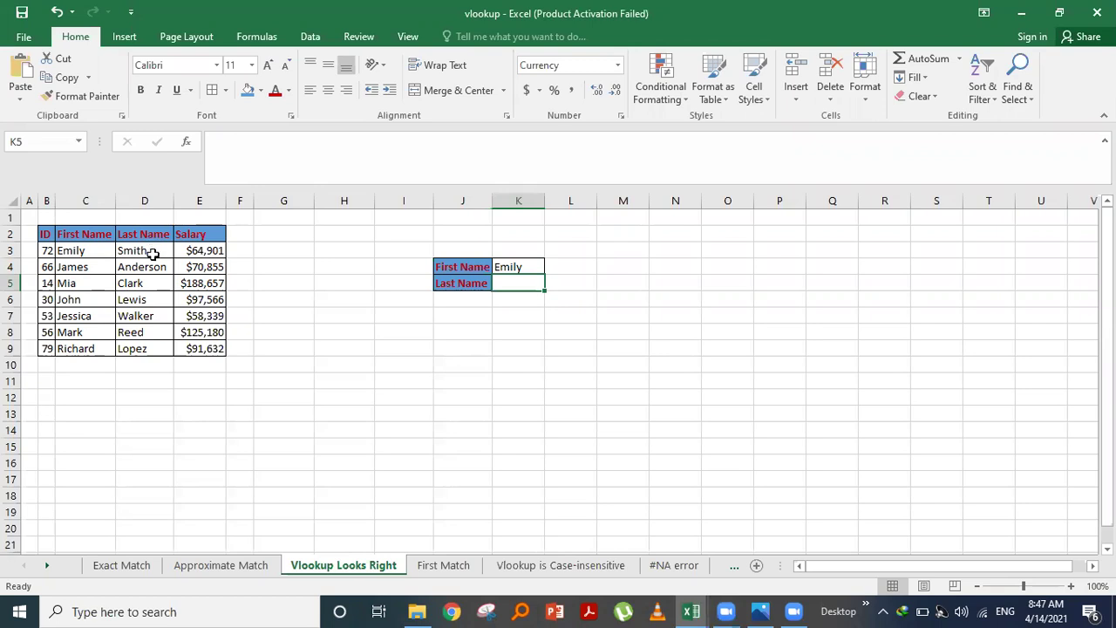
- Enter the formula =VLOOKUP(K4,B2:E9,3,0) in the Last Name result cell K5
double_click(509, 282)
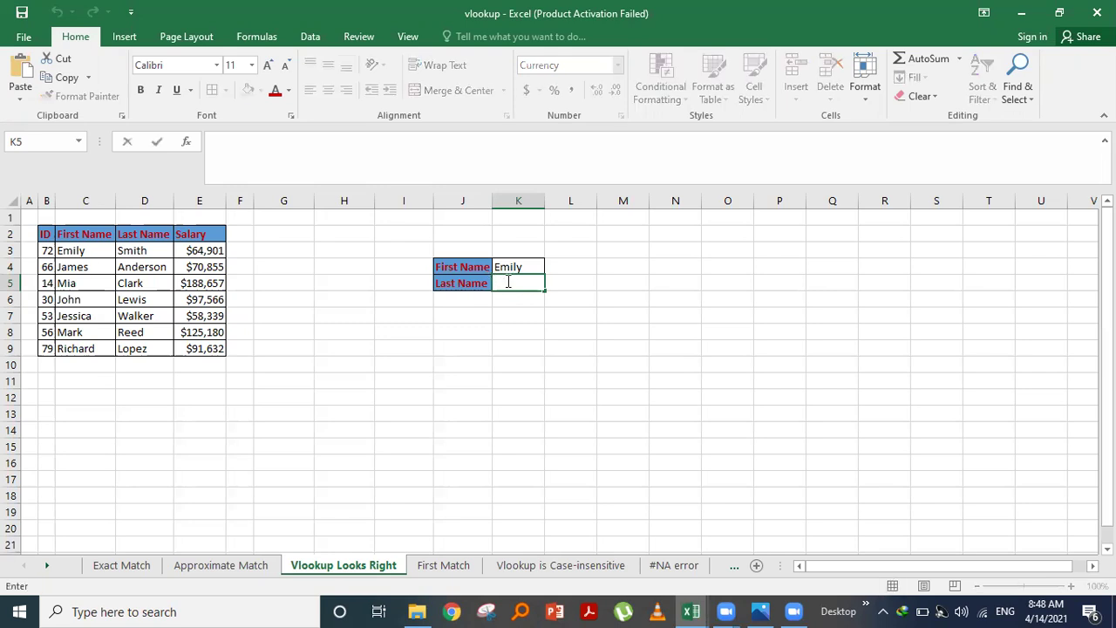
text(=)
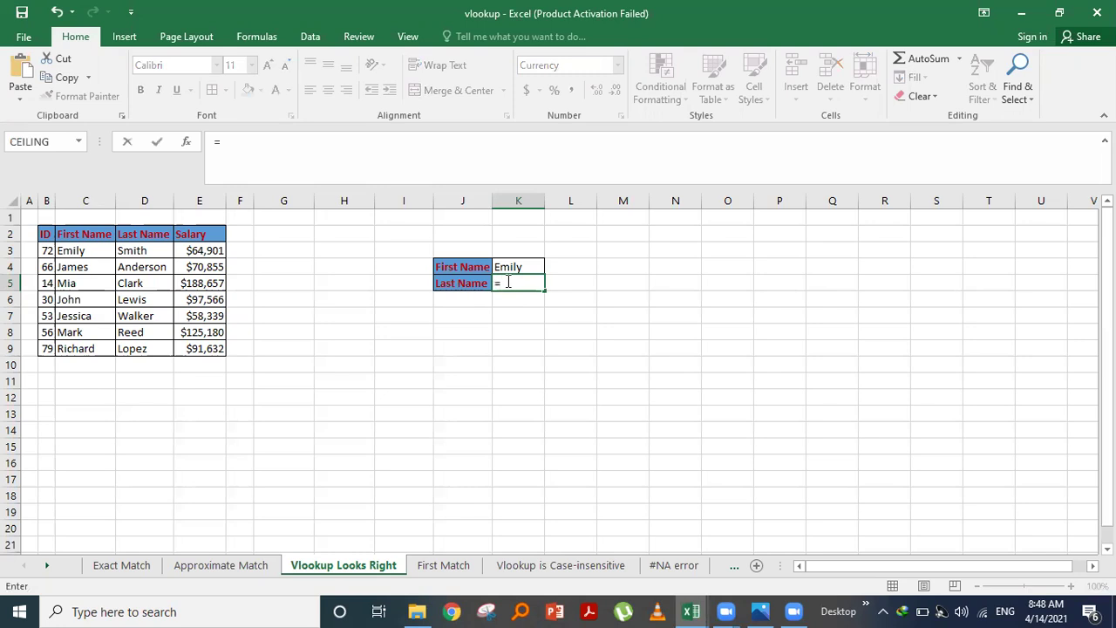
text(vl)
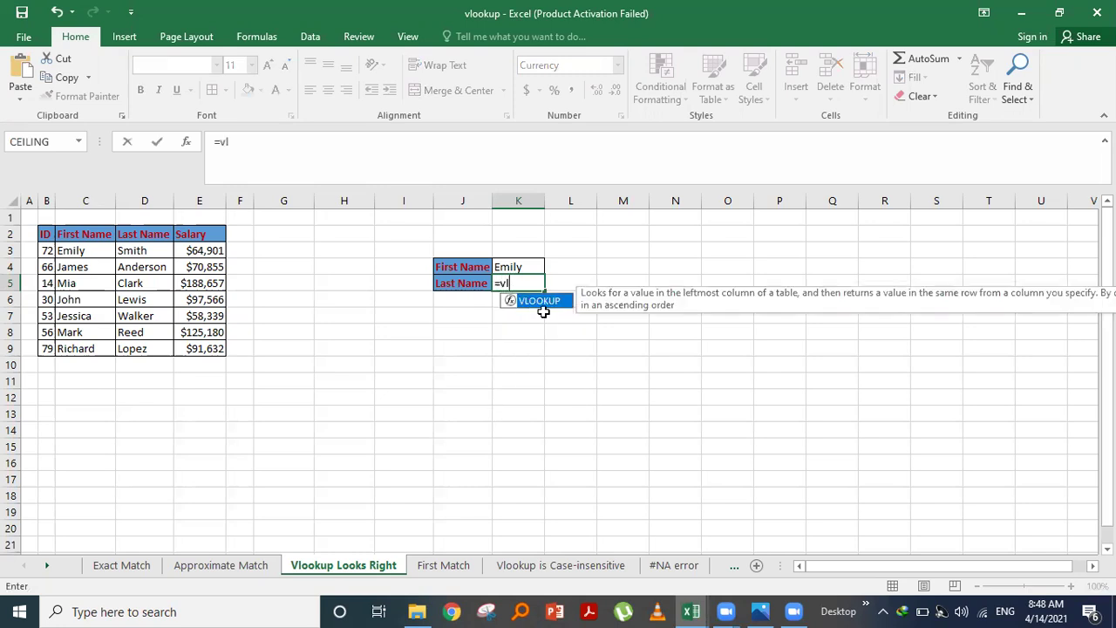
double_click(542, 302)
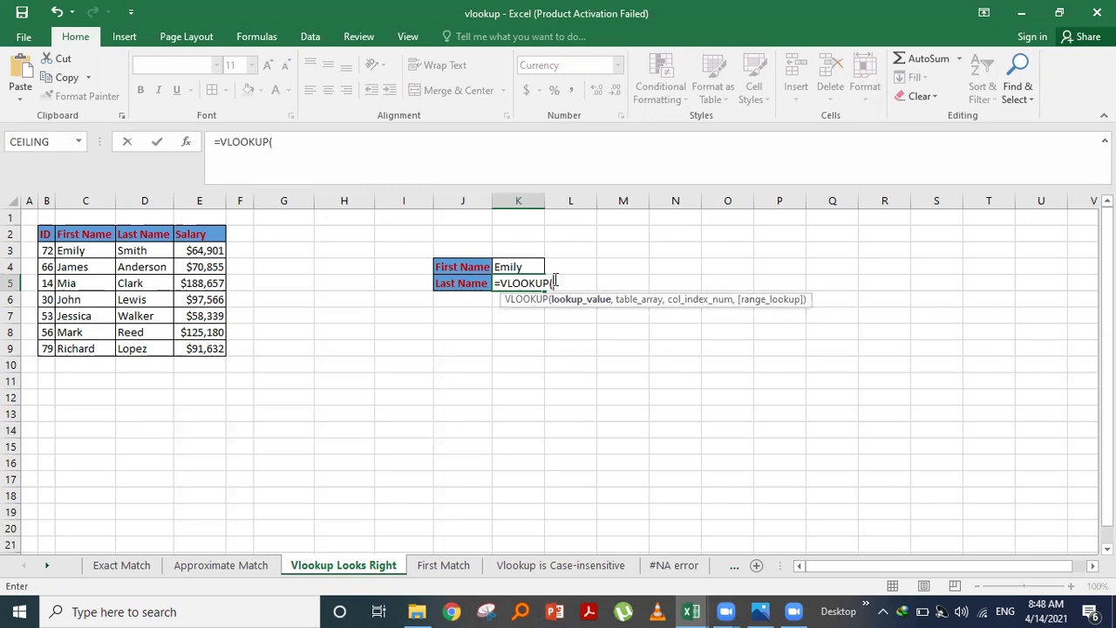
click(512, 270)
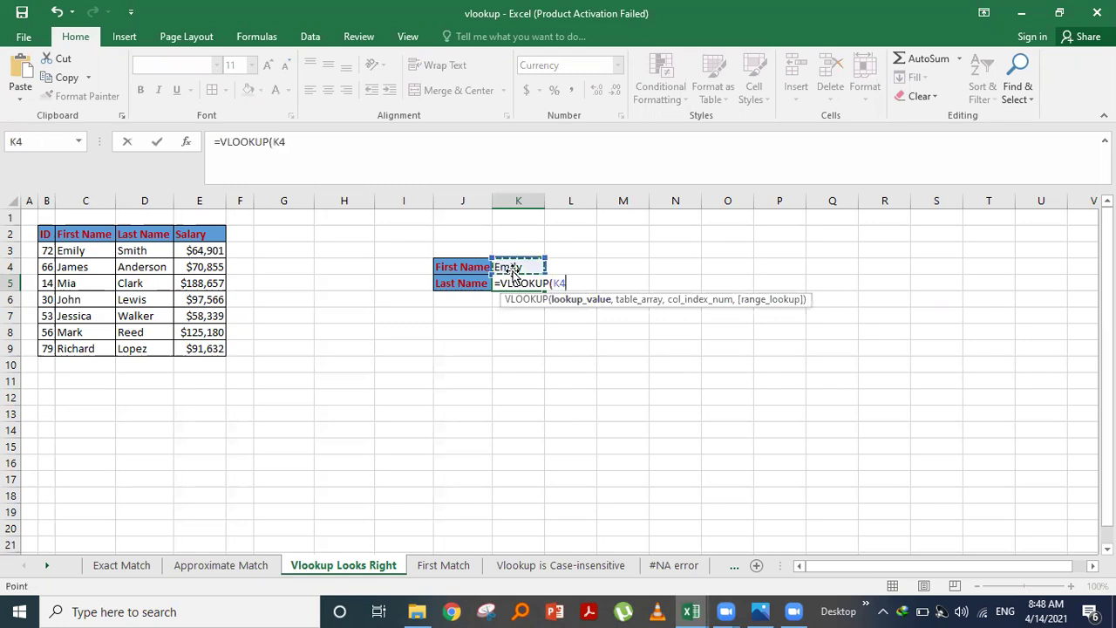
text(,)
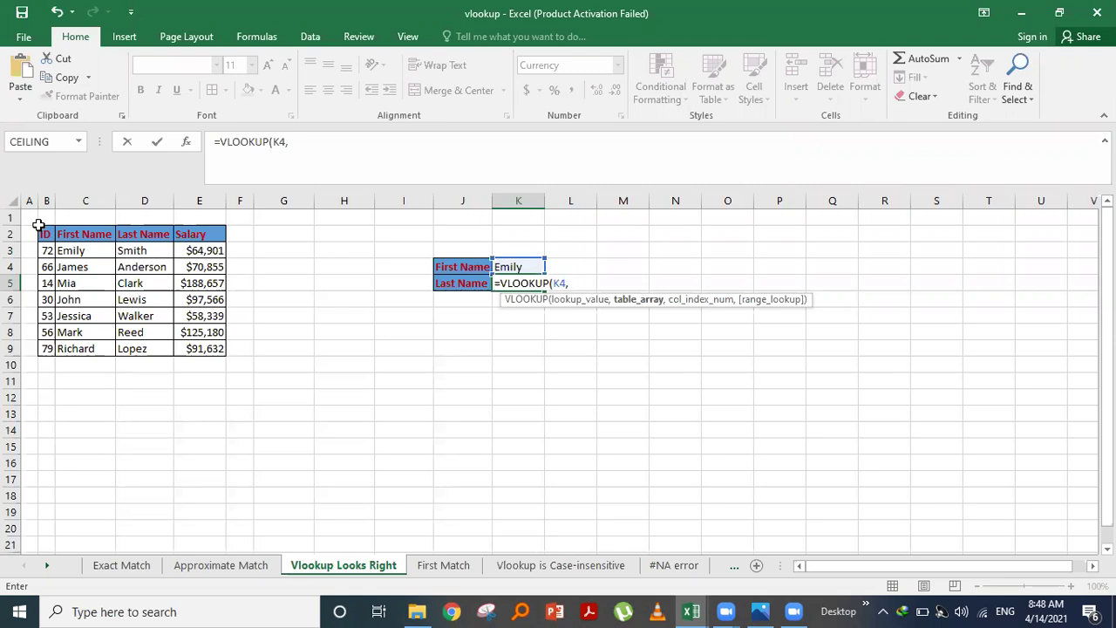
drag(39, 226, 223, 353)
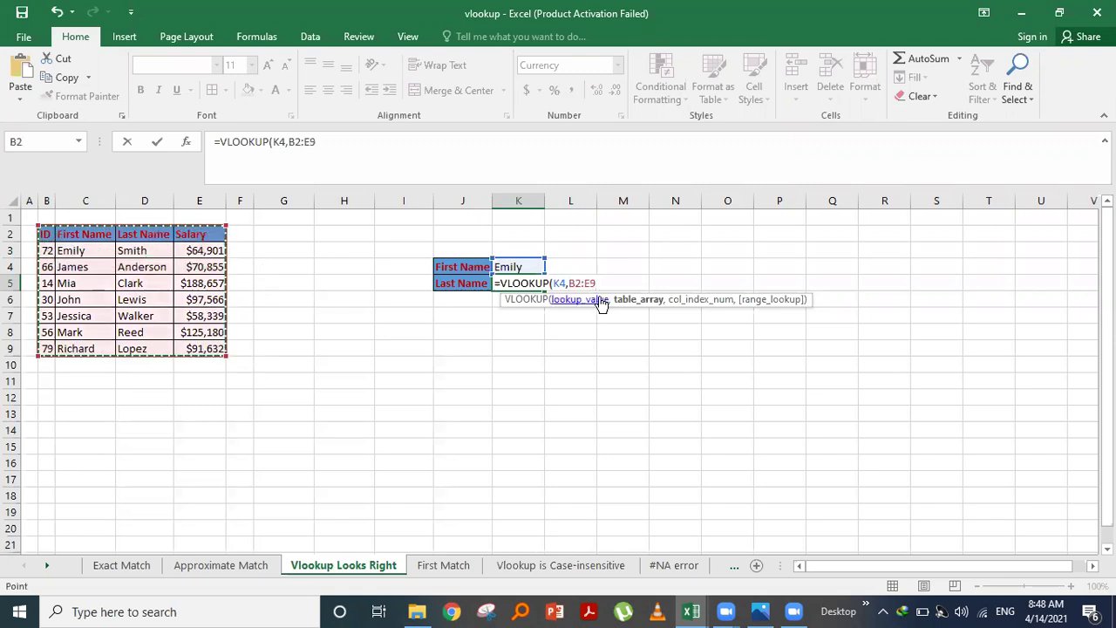
text(,)
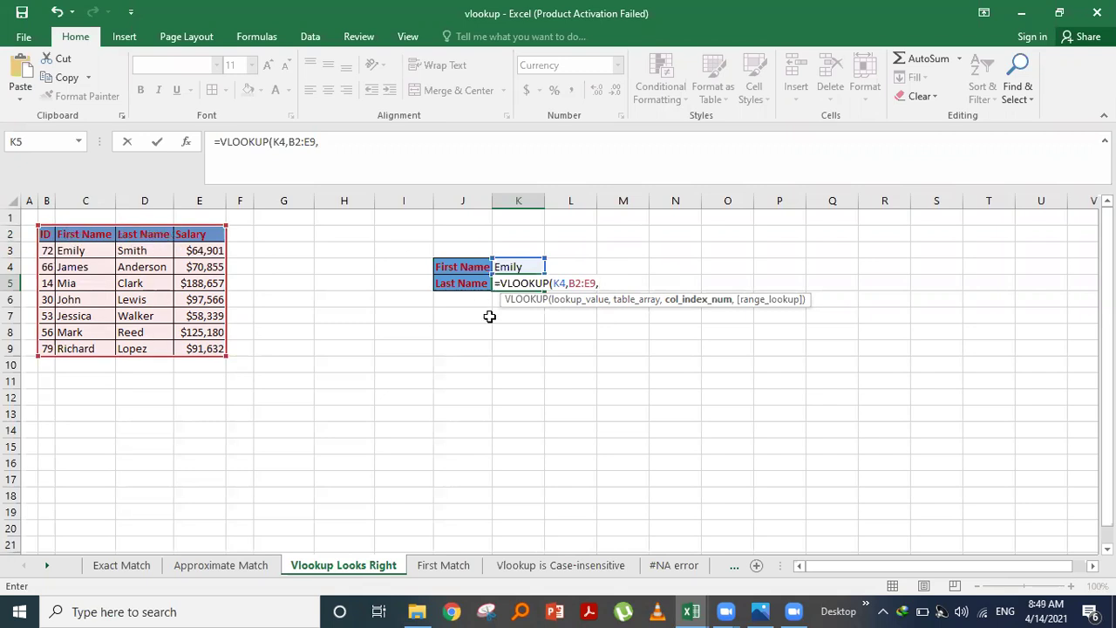
text(3,)
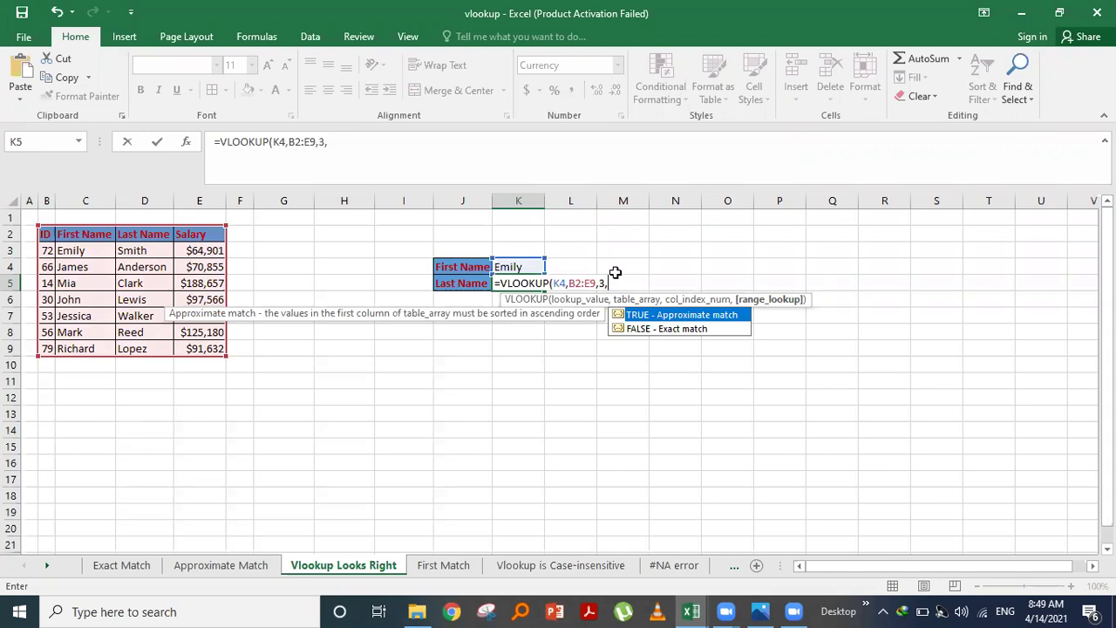
text(0))
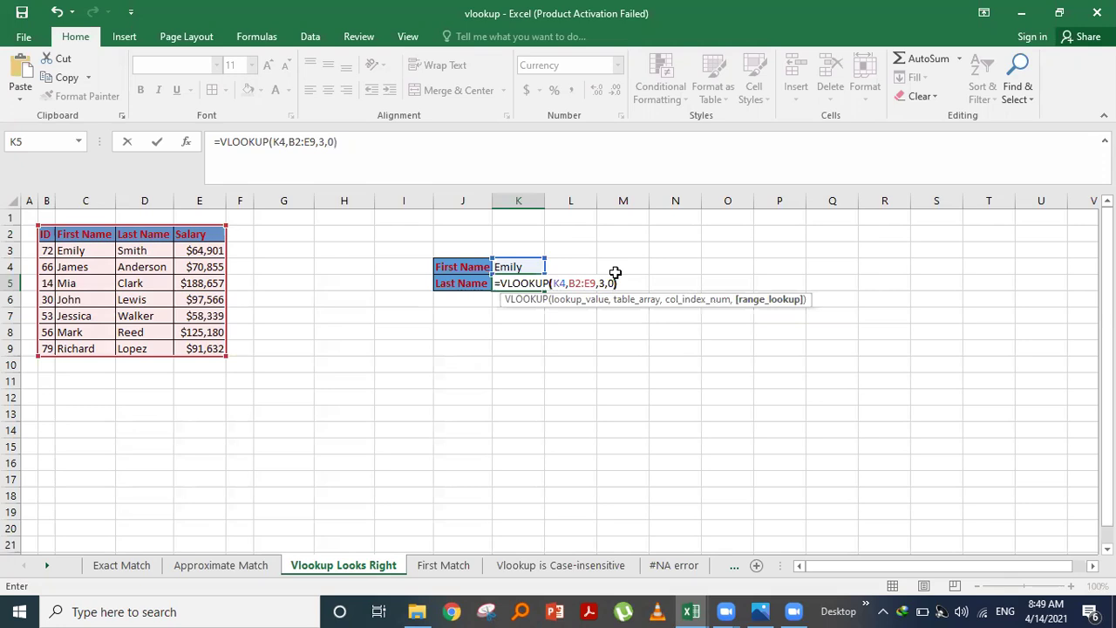
key(Return)
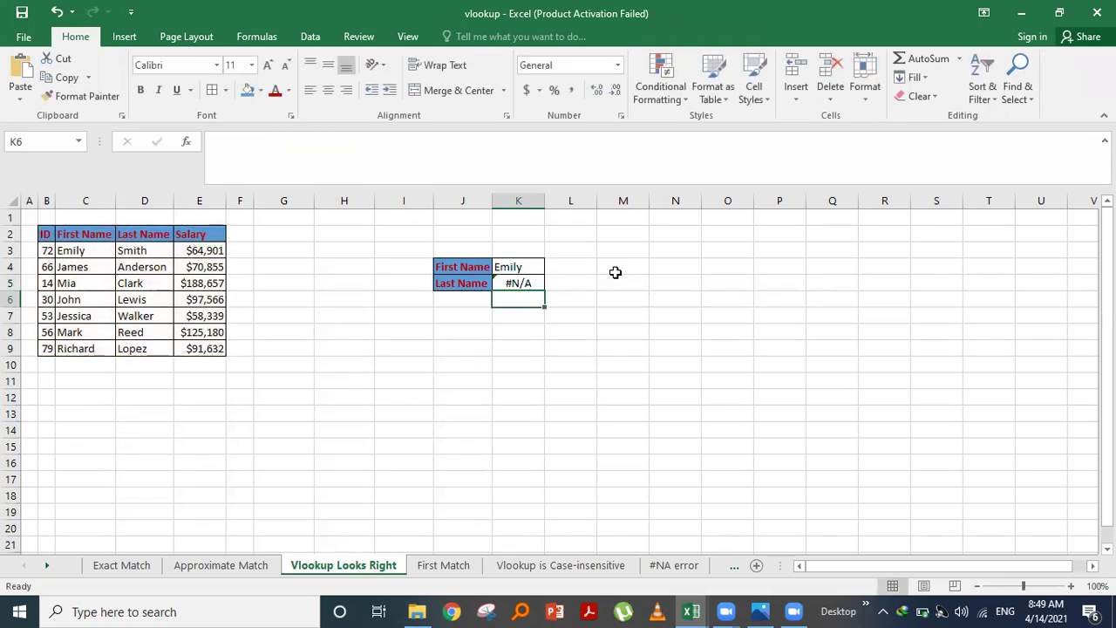
- Remove the table range B2:E9 from the VLOOKUP formula in K5
click(516, 283)
key(F2)
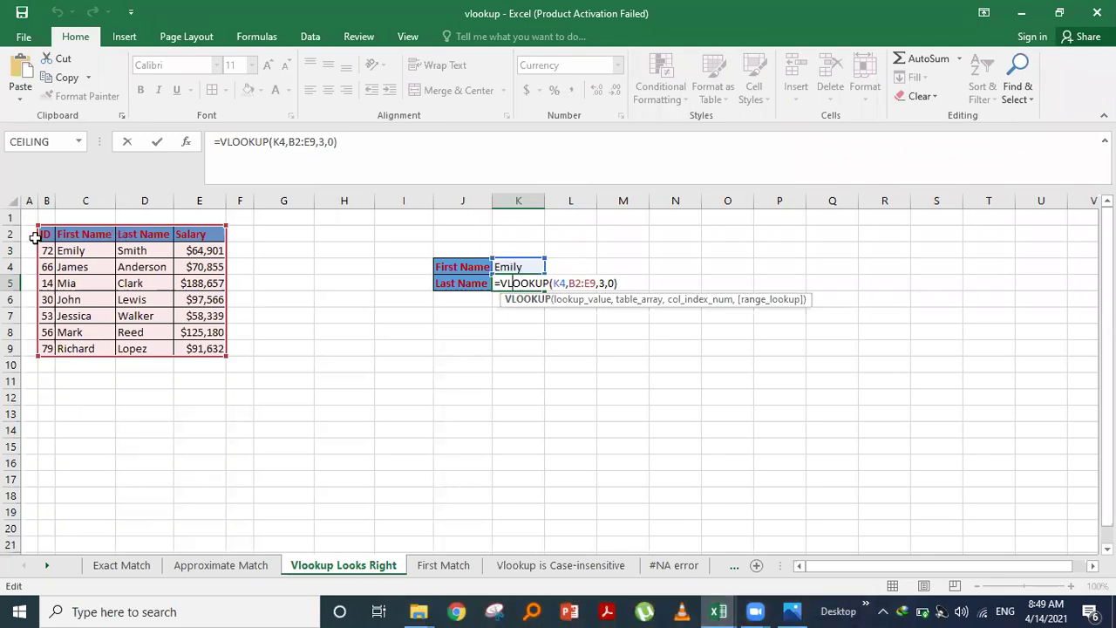
click(596, 281)
key(BackSpace)
key(BackSpace)
key(BackSpace)
key(BackSpace)
key(BackSpace)
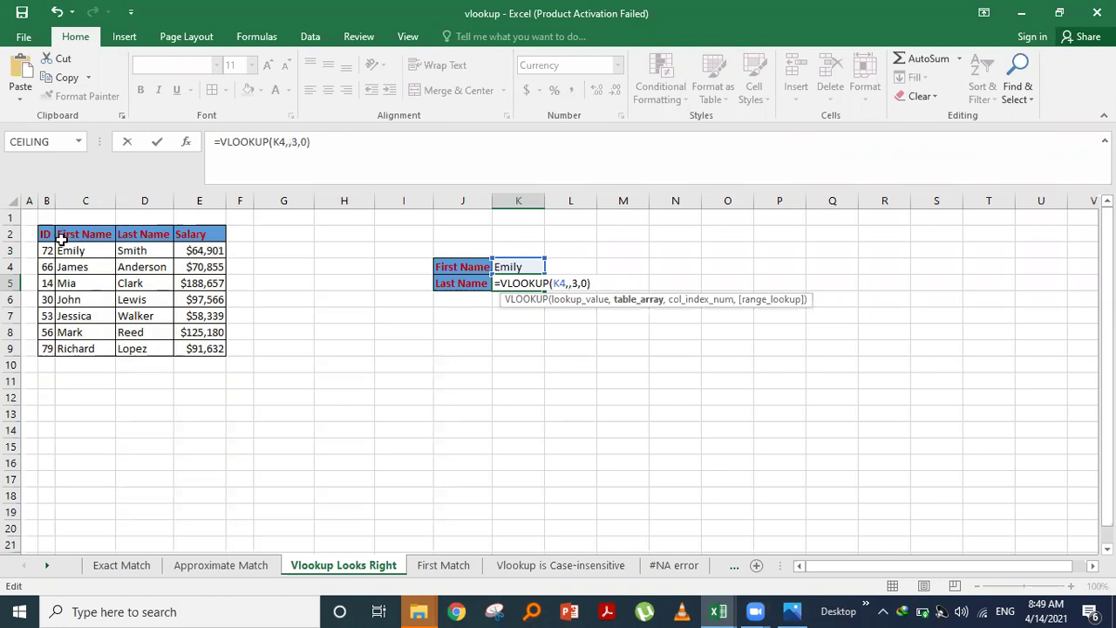
mouse_move(55, 224)
mouse_down()
mouse_move(100, 224)
mouse_move(61, 233)
mouse_up()
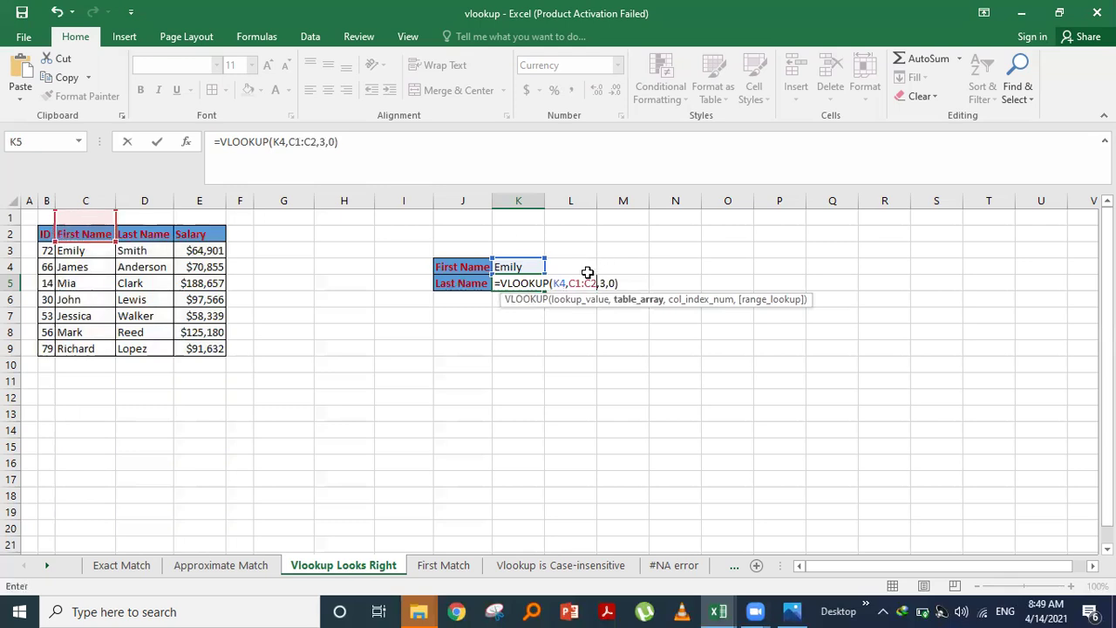
key(BackSpace)
key(BackSpace)
key(BackSpace)
key(BackSpace)
key(BackSpace)
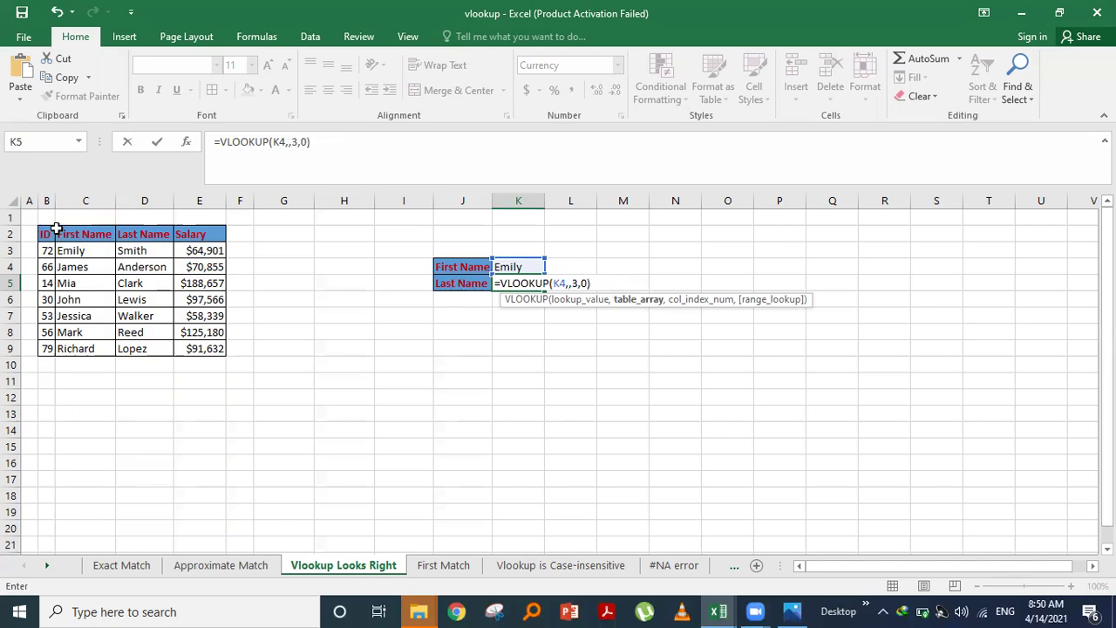
mouse_move(60, 218)
mouse_down()
mouse_move(98, 233)
mouse_move(59, 232)
mouse_up()
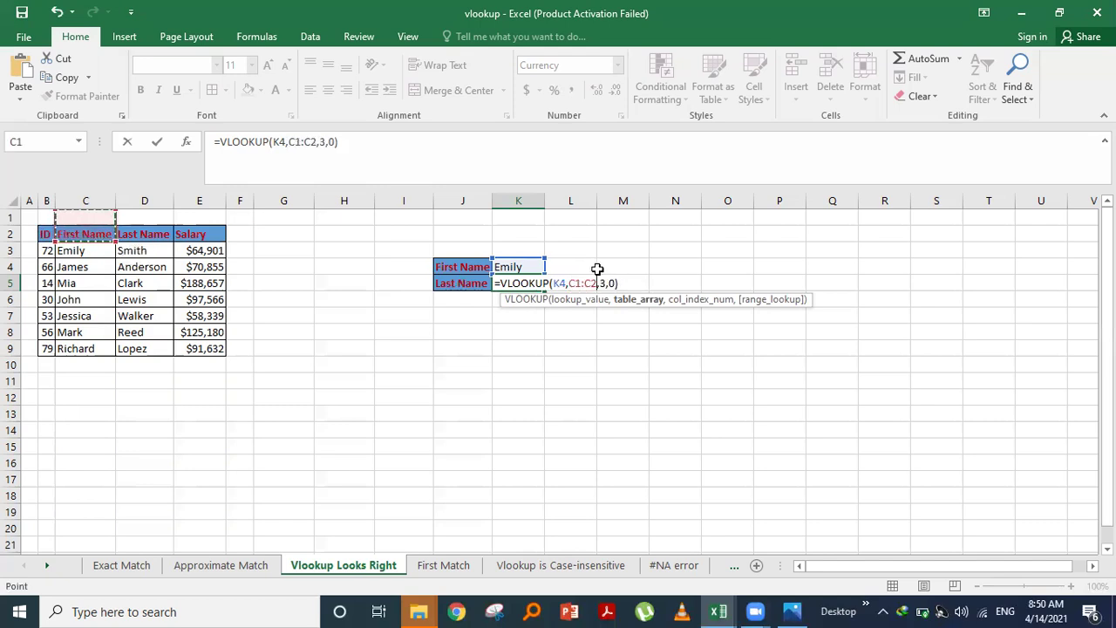
key(BackSpace)
key(BackSpace)
key(BackSpace)
key(BackSpace)
key(BackSpace)
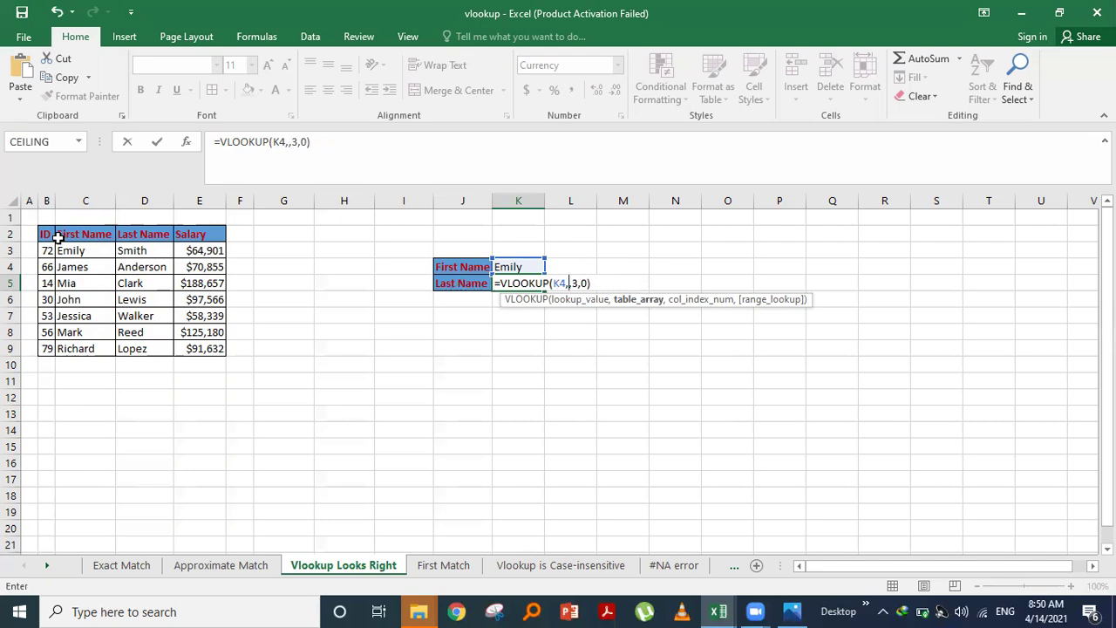
- Set the table range to C2:E9 and the column index to 2 in K5's VLOOKUP formula
drag(58, 236, 197, 348)
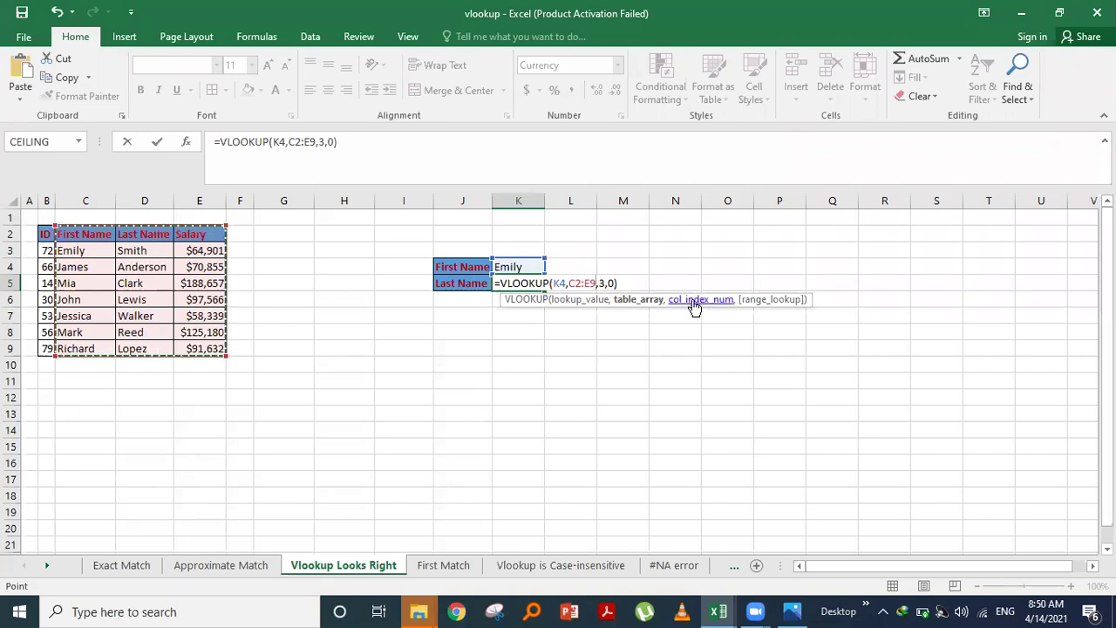
click(604, 282)
key(BackSpace)
text(2)
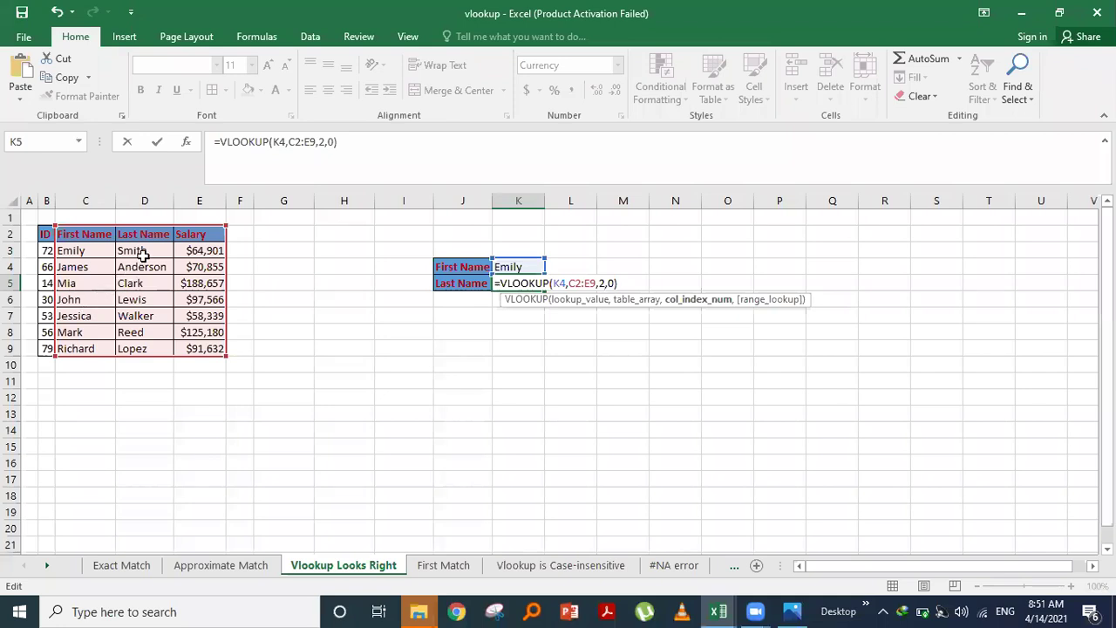
click(625, 282)
key(Return)
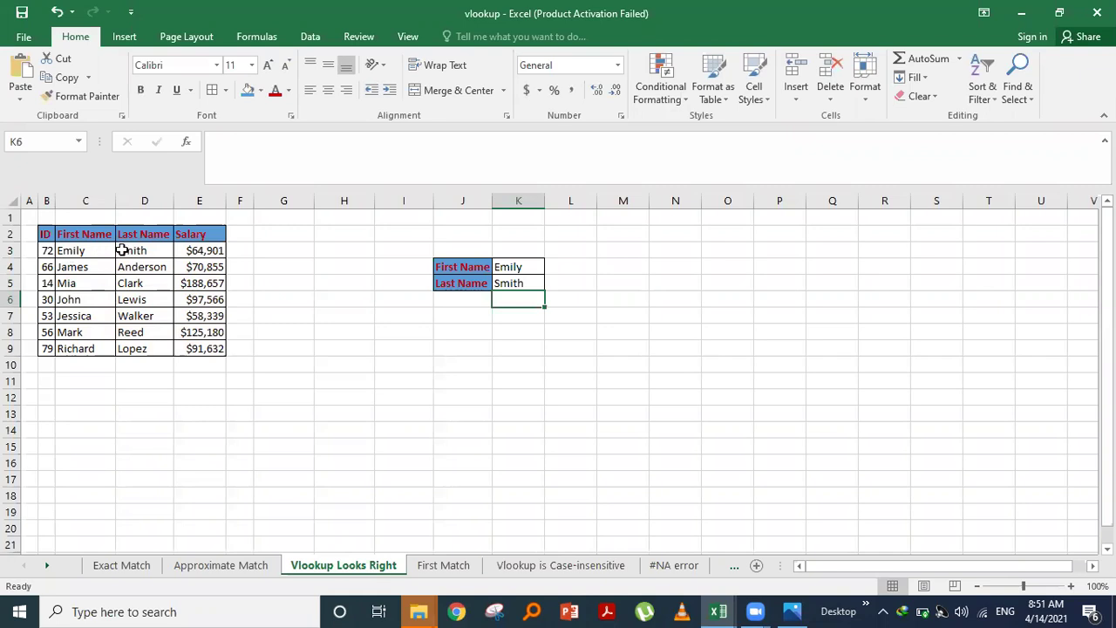
- Replace the lookup first name in K4 with the first name from row 6 of the employee table
double_click(527, 266)
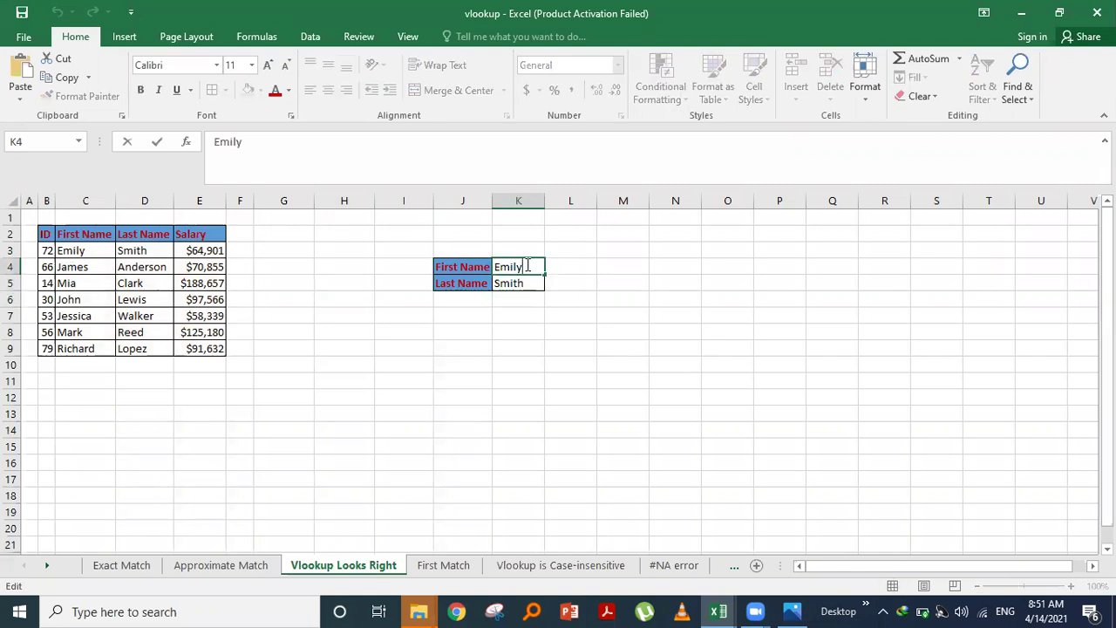
key(BackSpace)
key(BackSpace)
key(BackSpace)
key(BackSpace)
key(BackSpace)
text(jo)
key(BackSpace)
key(BackSpace)
text(John)
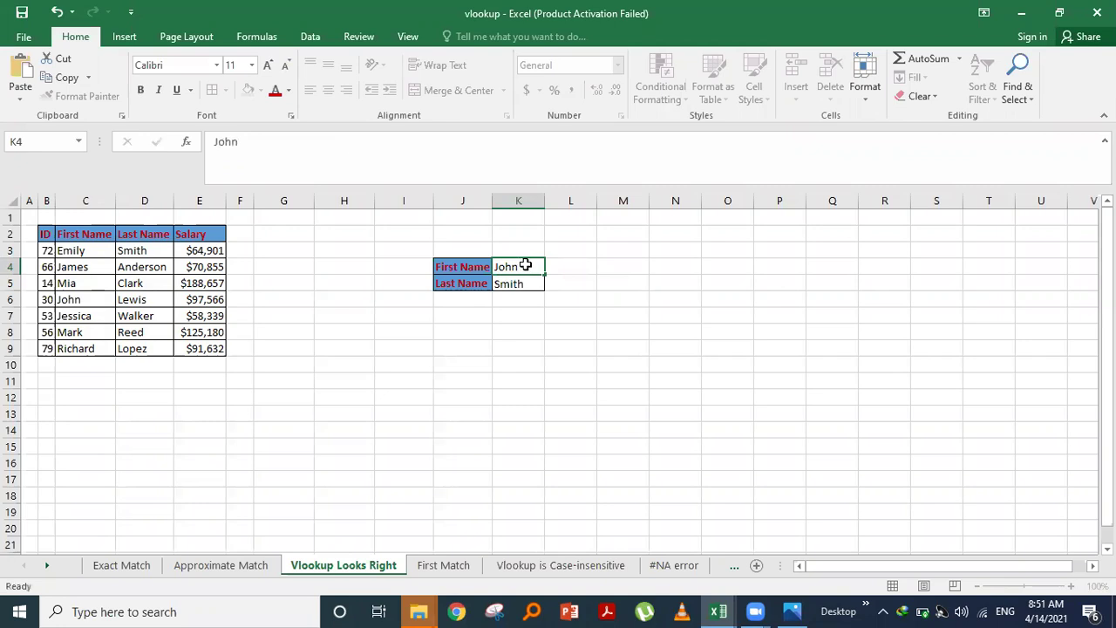
key(Return)
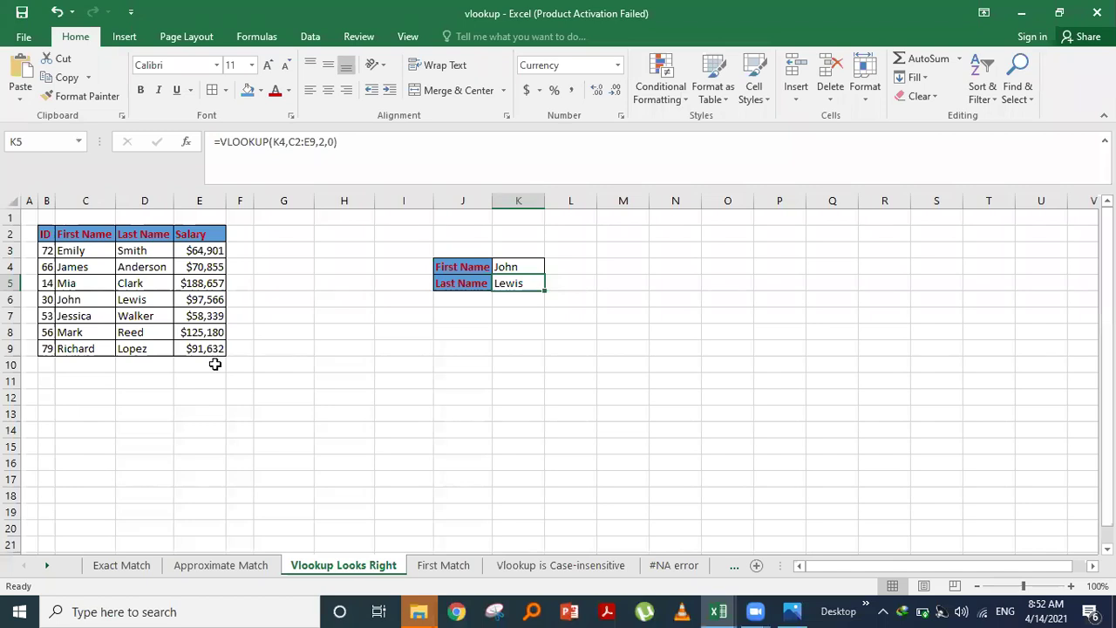
- On the First Match sheet, enter the formula =VLOOKUP(I6,B2:D9,3,False) in the Salary result cell I7
click(440, 566)
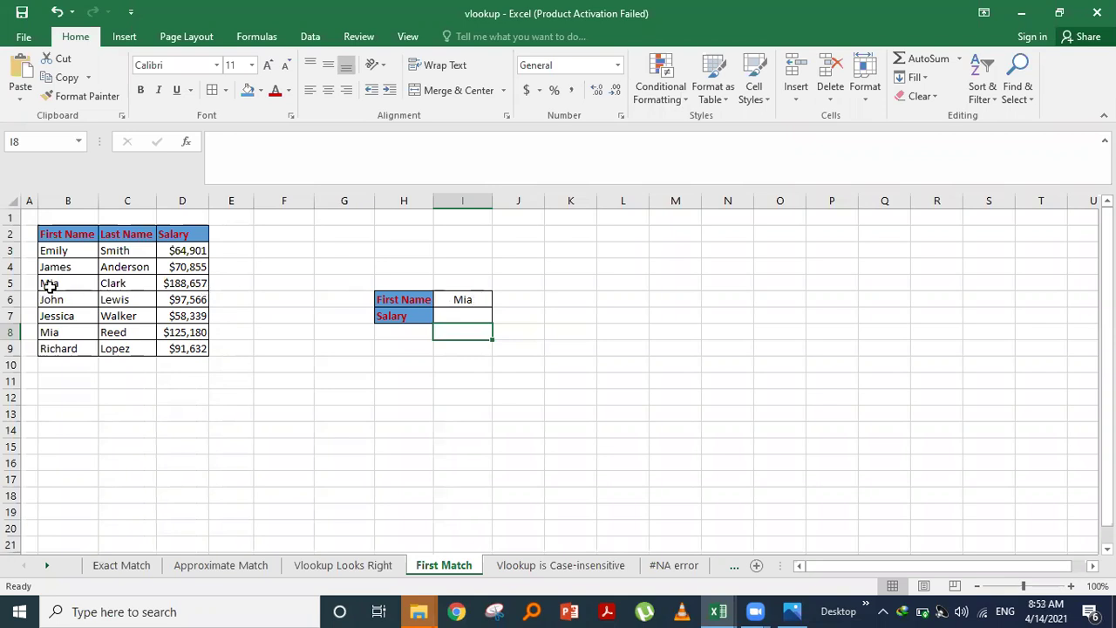
click(446, 316)
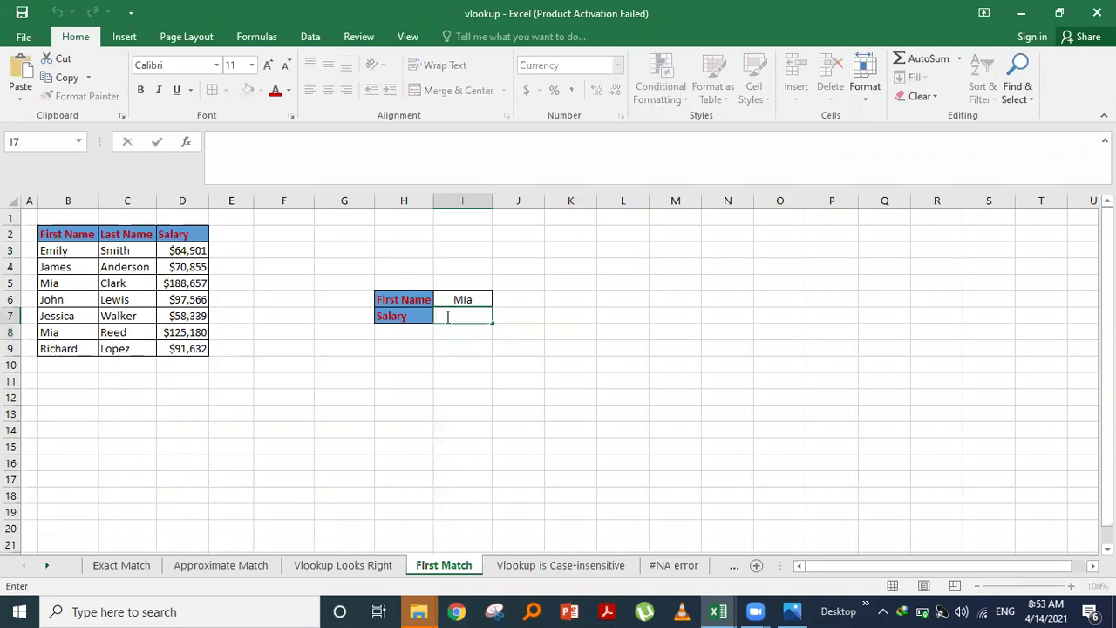
text(=)
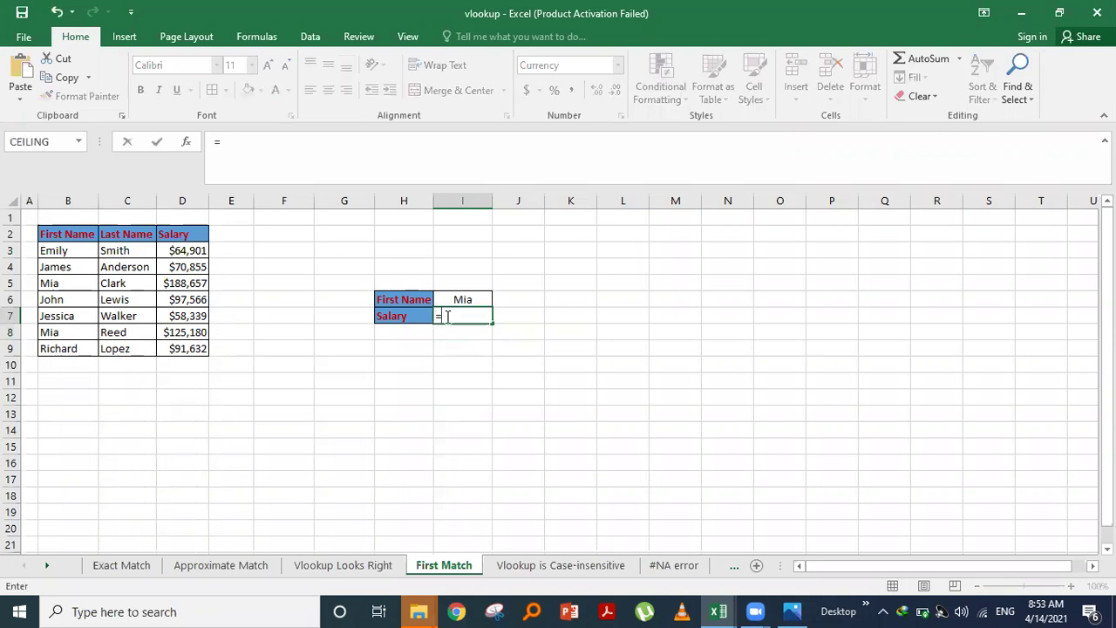
text(vl)
key(Tab)
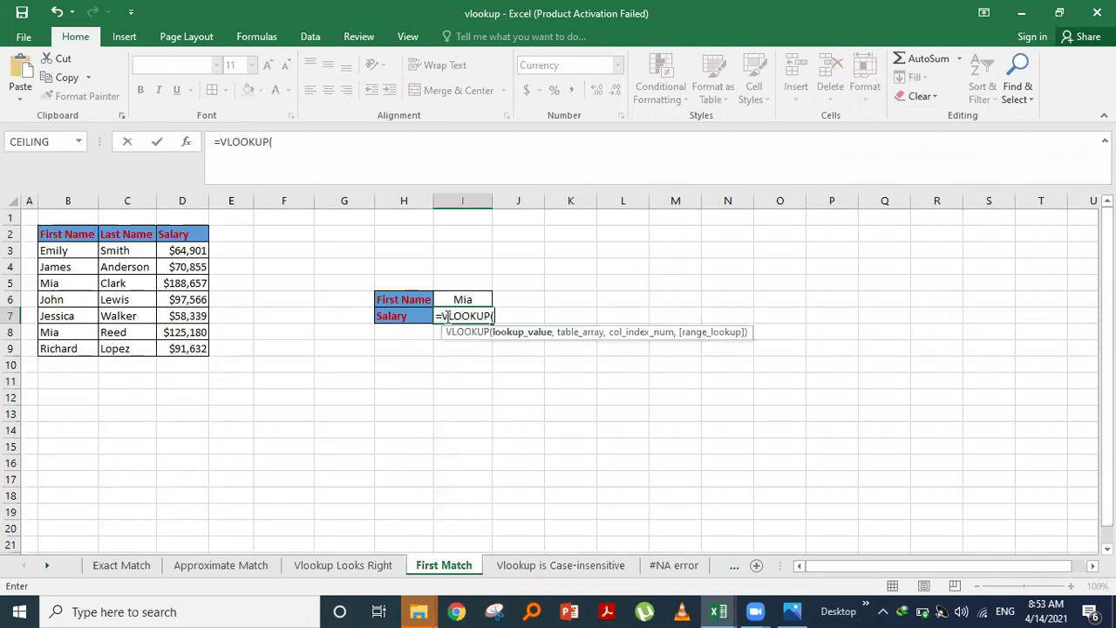
click(465, 300)
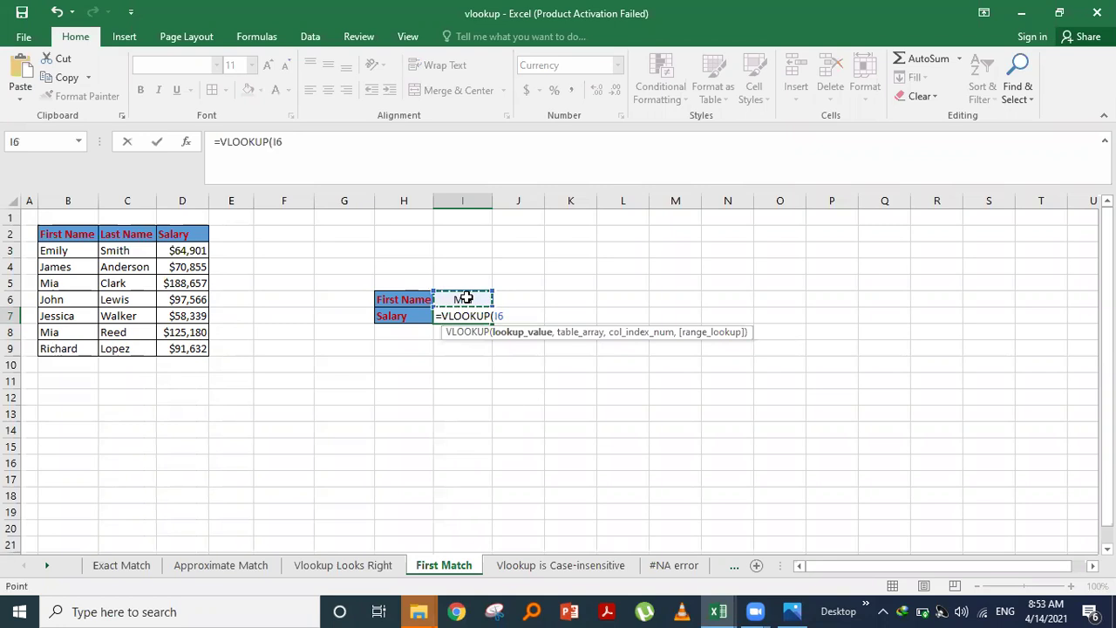
text(,)
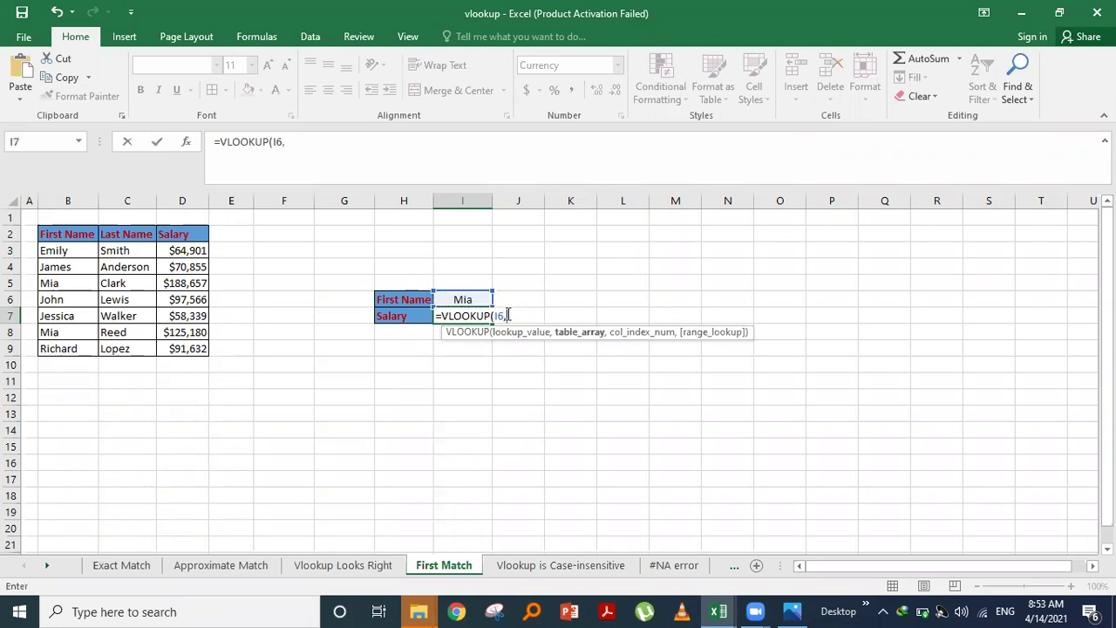
click(54, 229)
drag(54, 228, 201, 348)
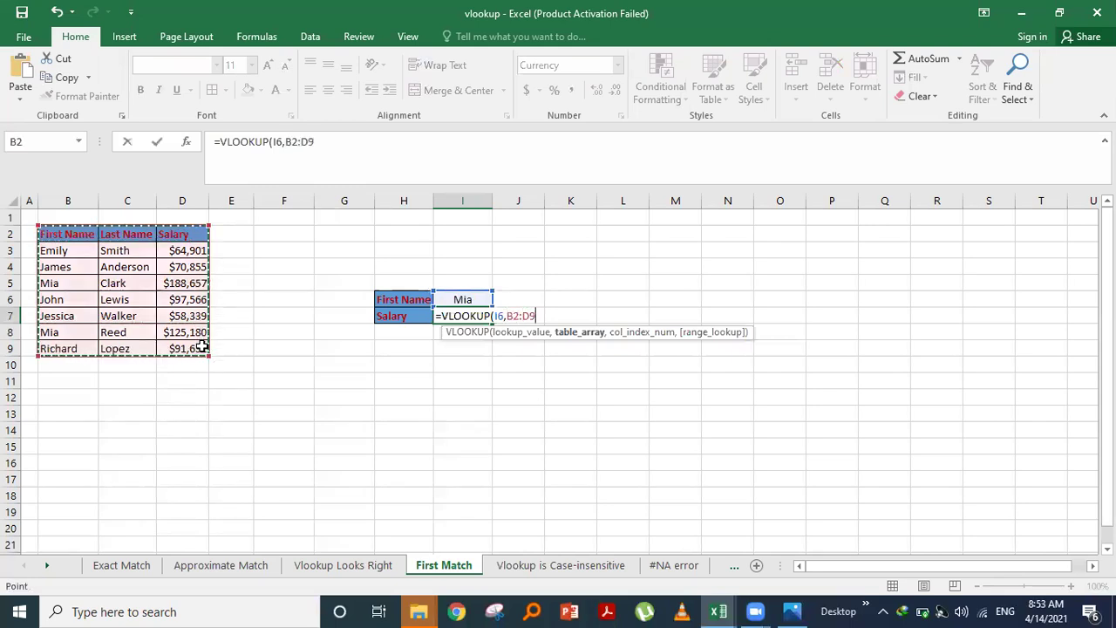
text(,)
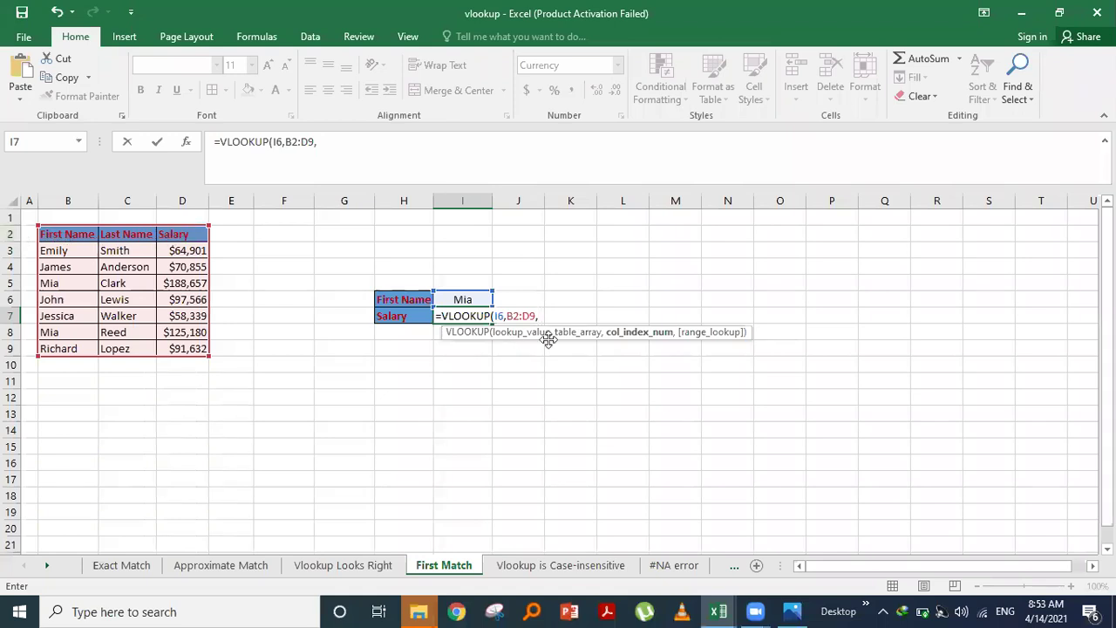
text(3,)
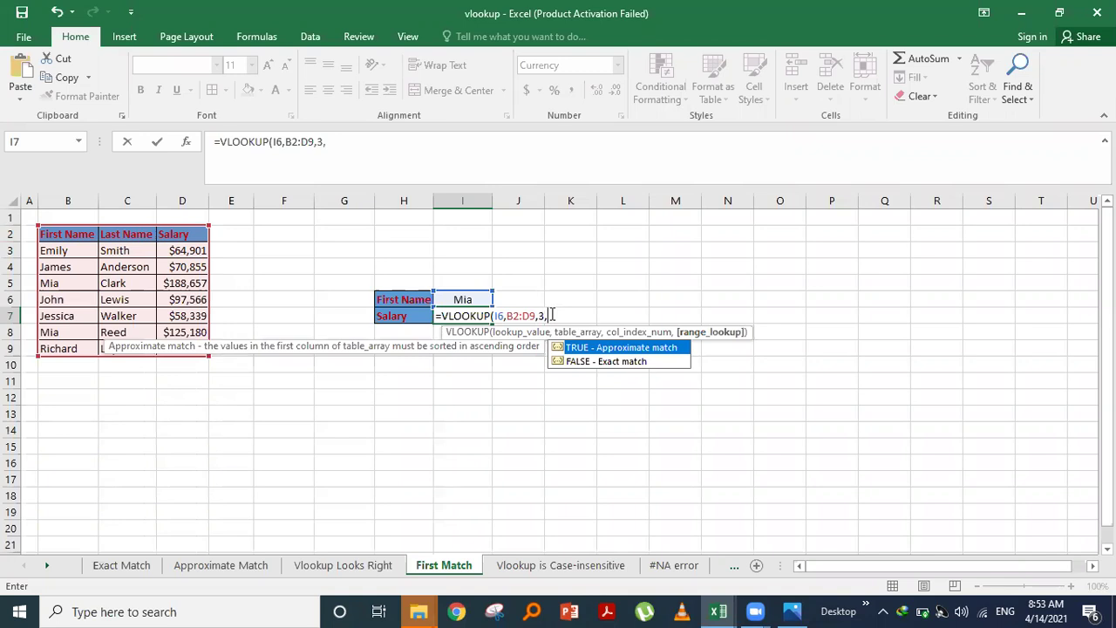
text(False))
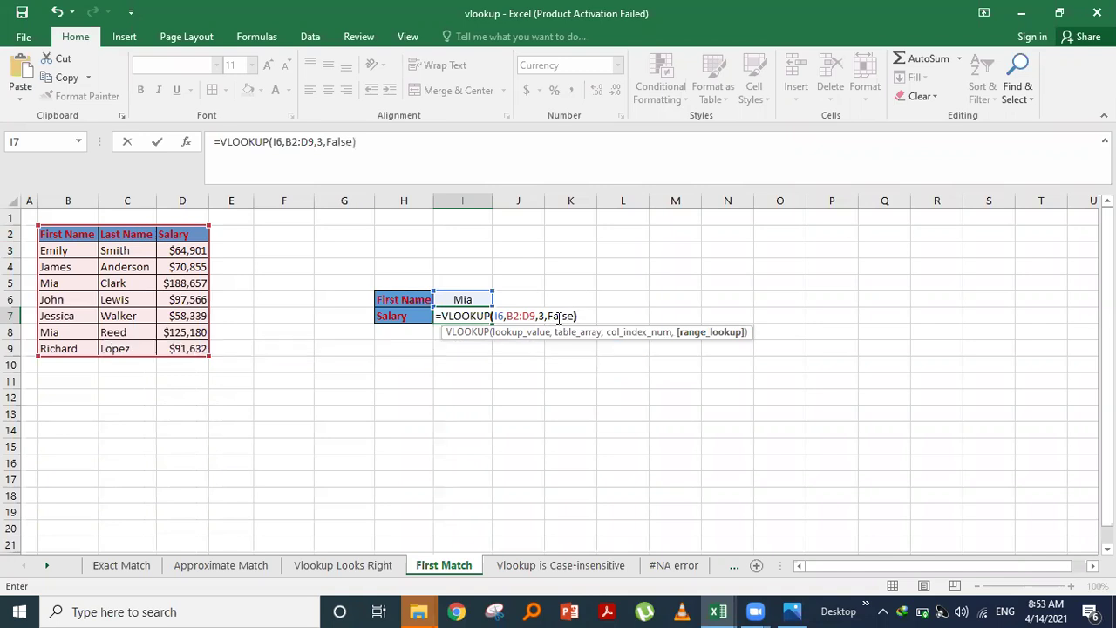
key(Return)
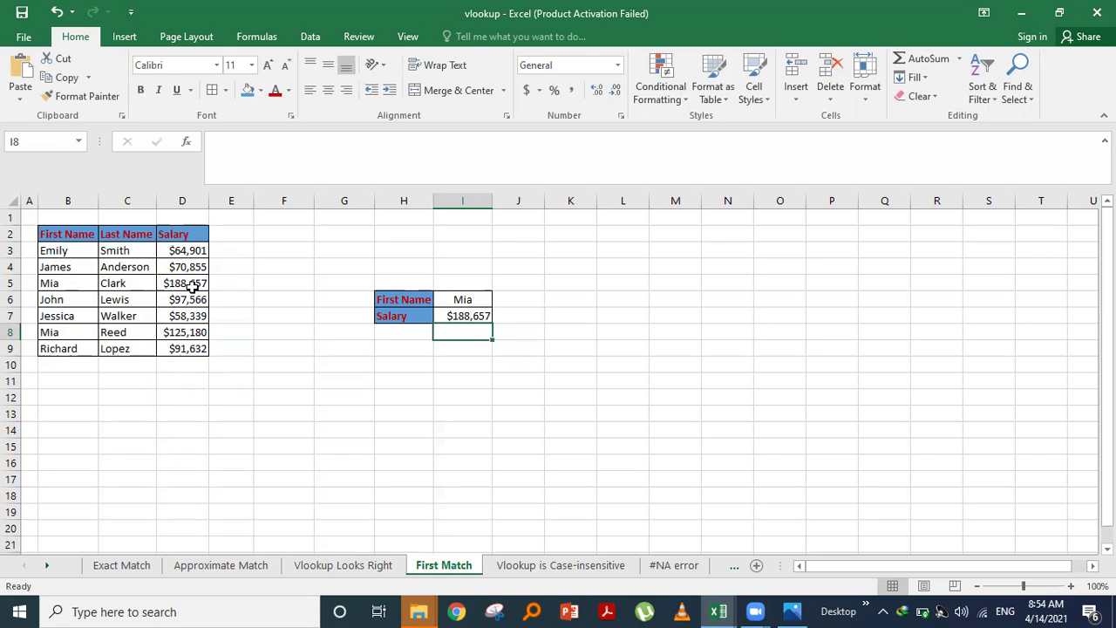
- On the Vlookup is Case-insensitive sheet, enter the formula =VLOOKUP(I5,B2:D9,3,0) in the Salary result cell I6
click(549, 568)
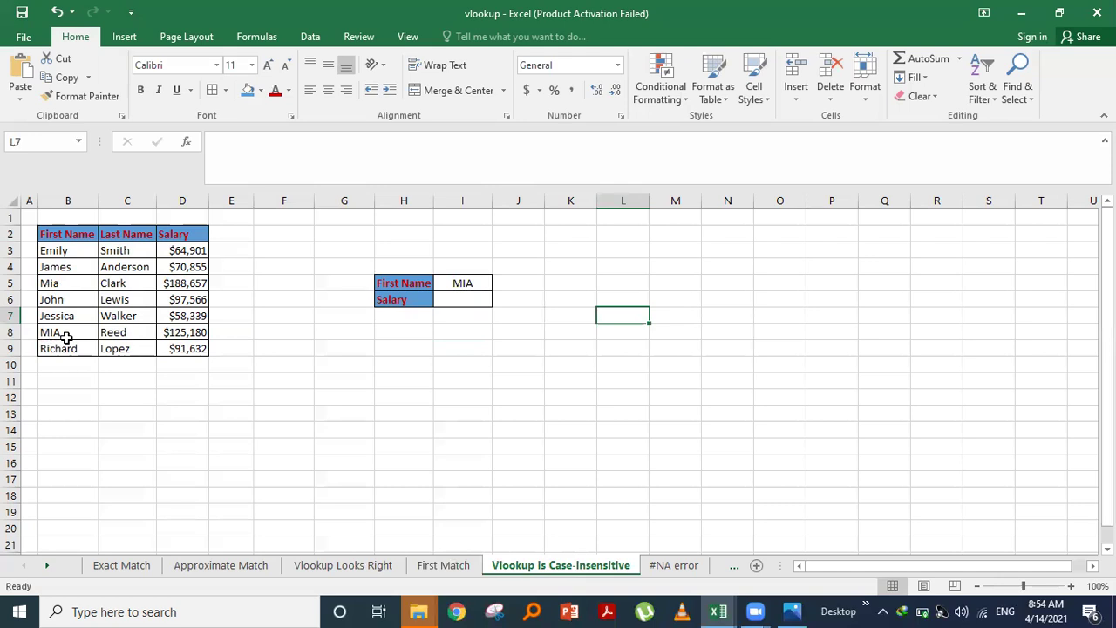
click(447, 299)
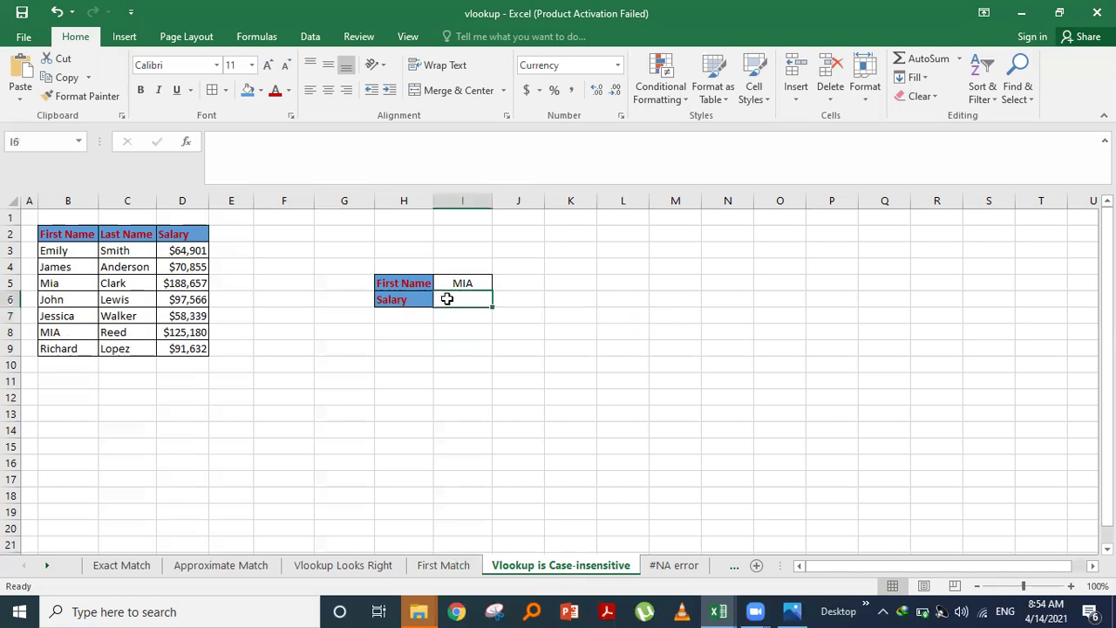
text(=)
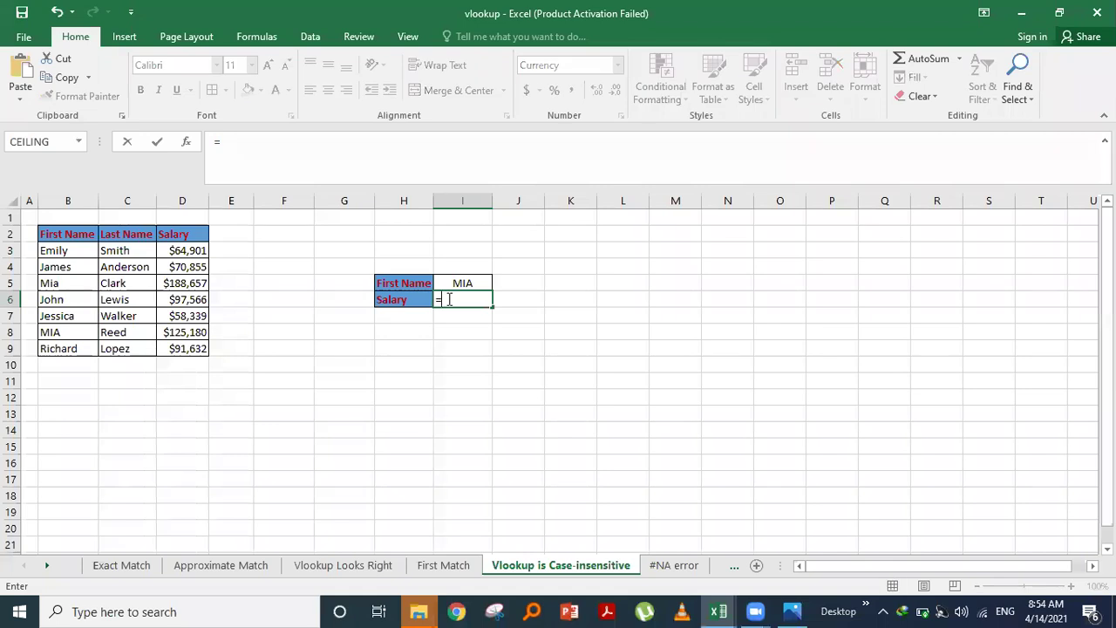
text(vl)
key(Tab)
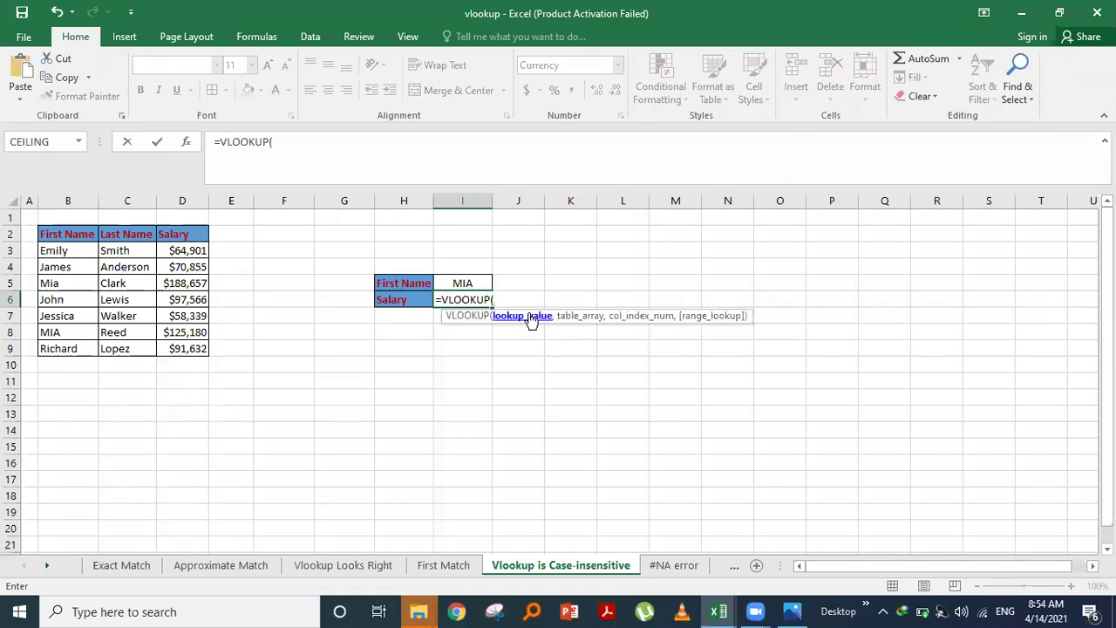
click(463, 283)
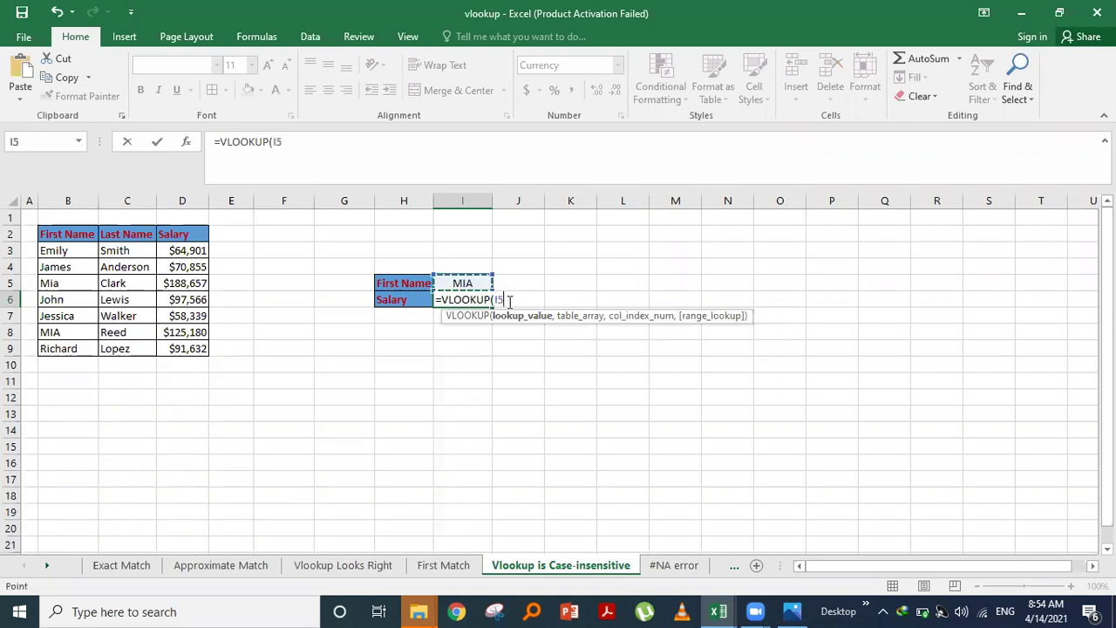
text(,)
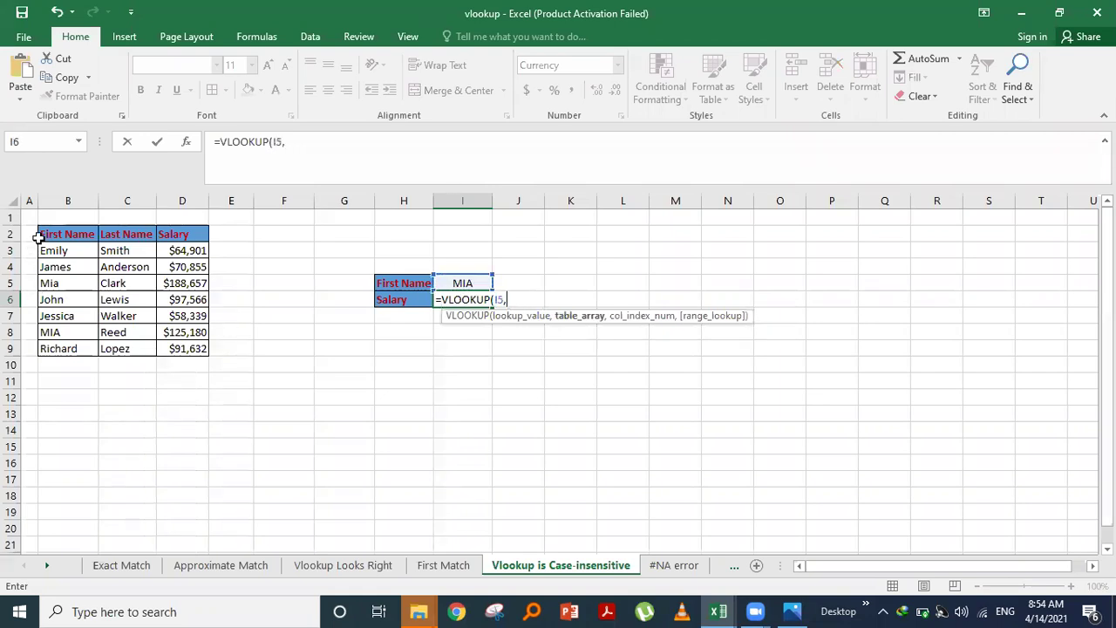
drag(66, 232, 194, 349)
text(,)
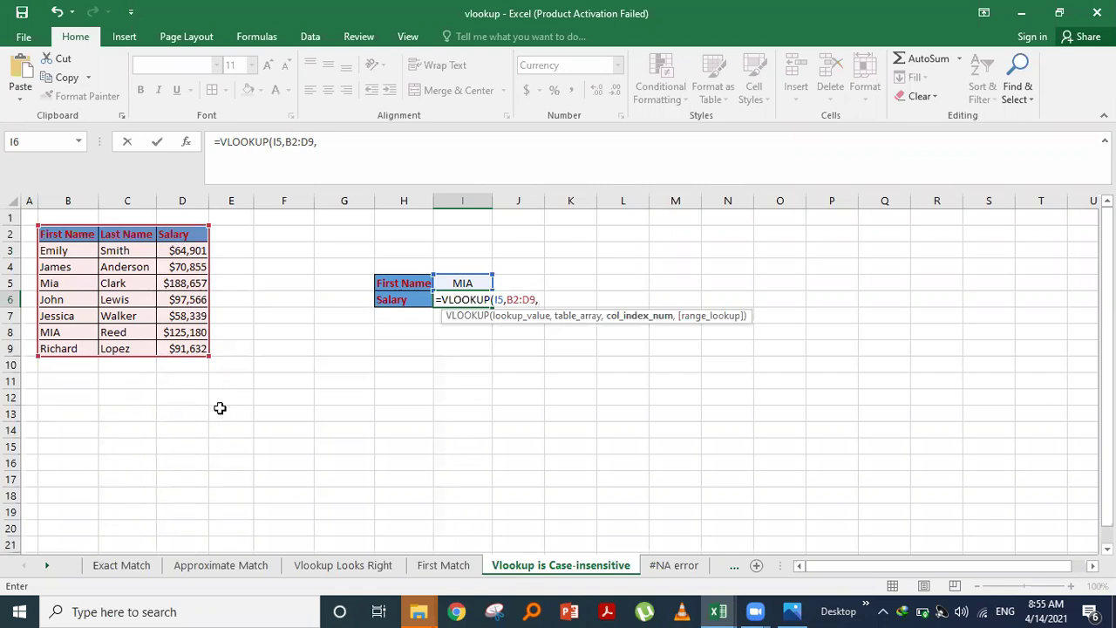
text(3,0)
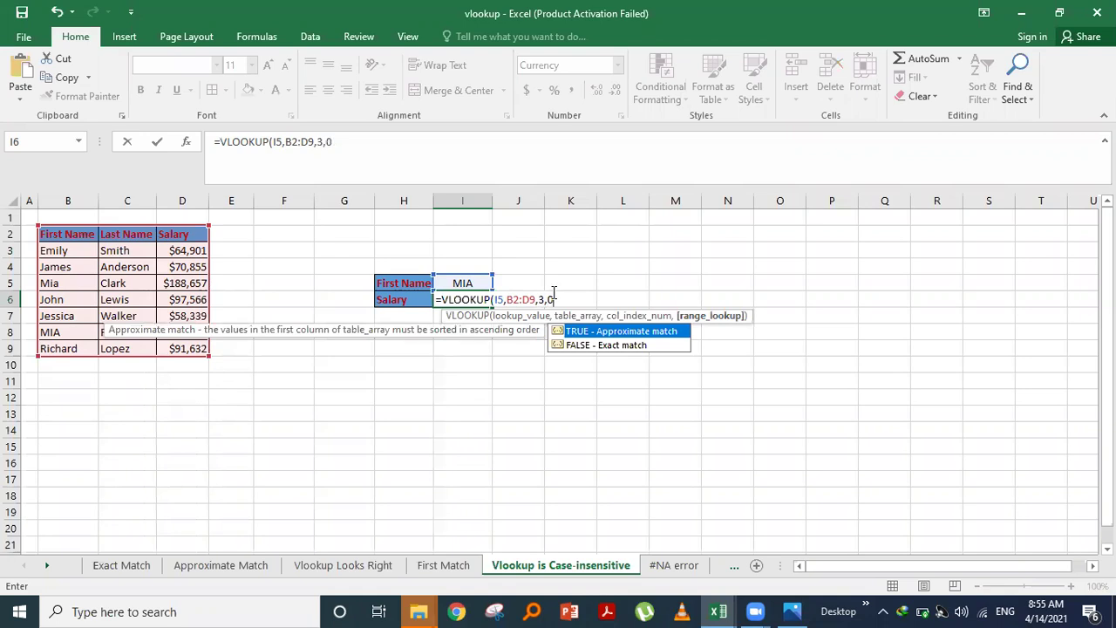
text())
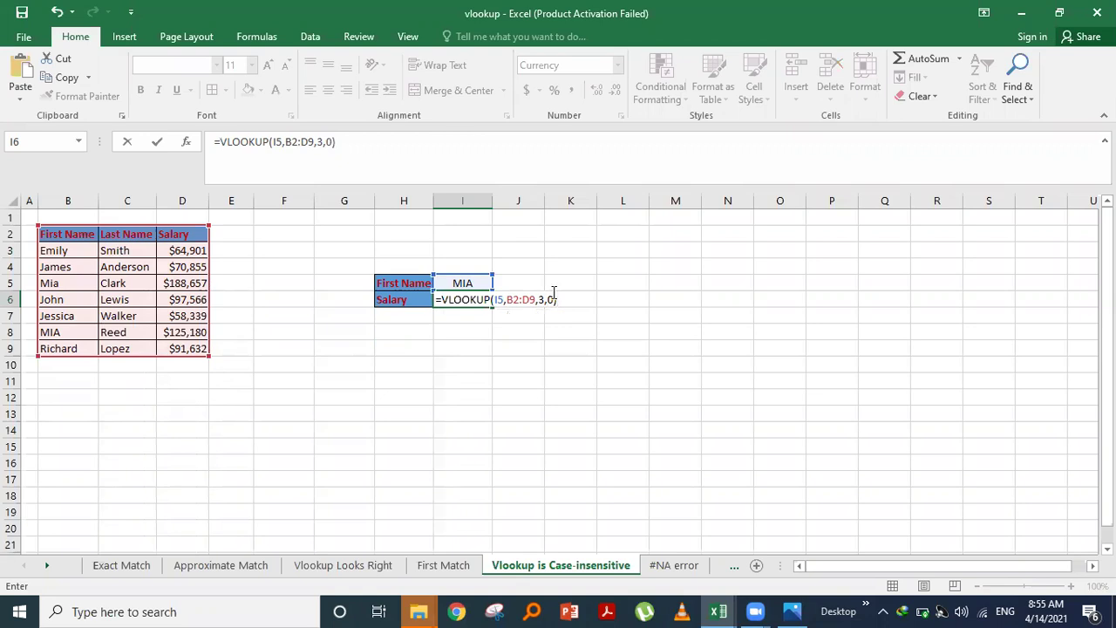
key(Return)
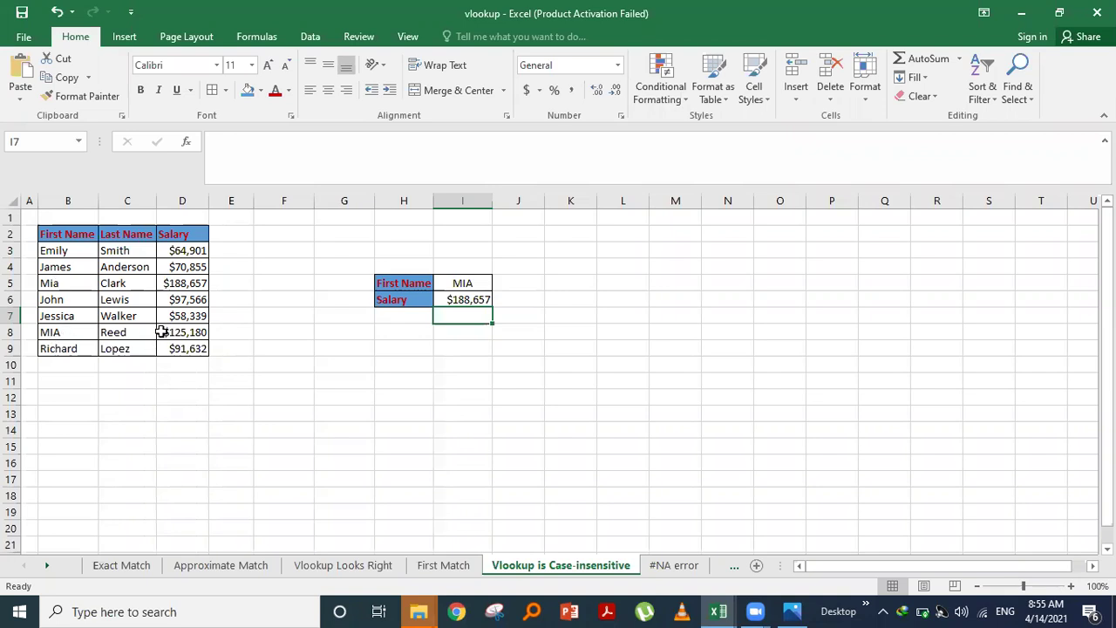
- Replace the lookup first name in I5 with the first name from row 6 of the table, written in all capitals
double_click(477, 283)
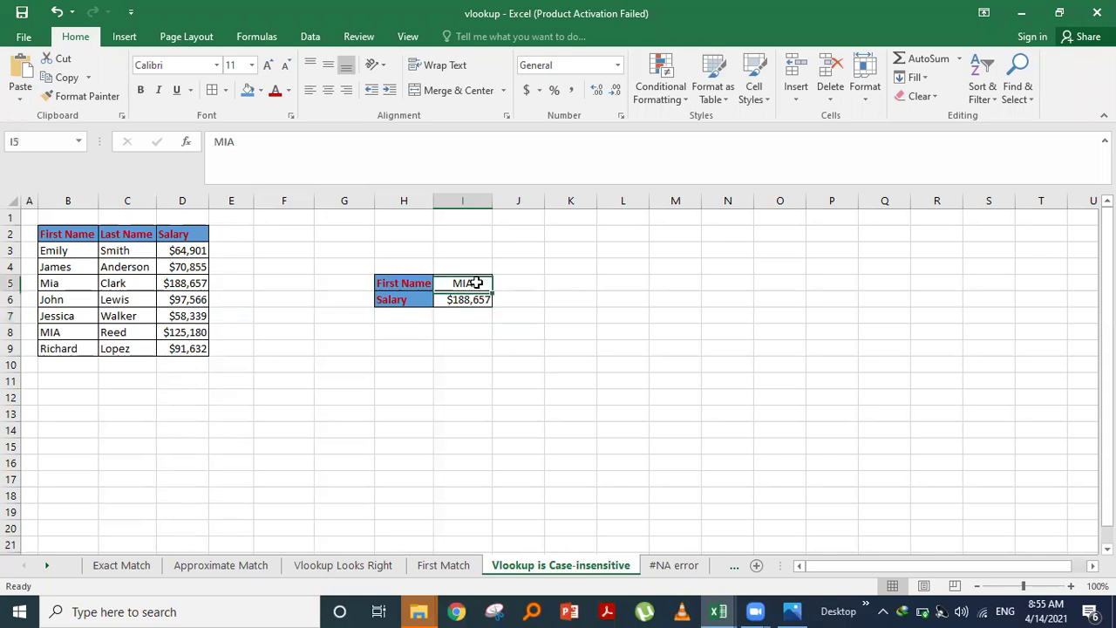
key(BackSpace)
key(BackSpace)
key(BackSpace)
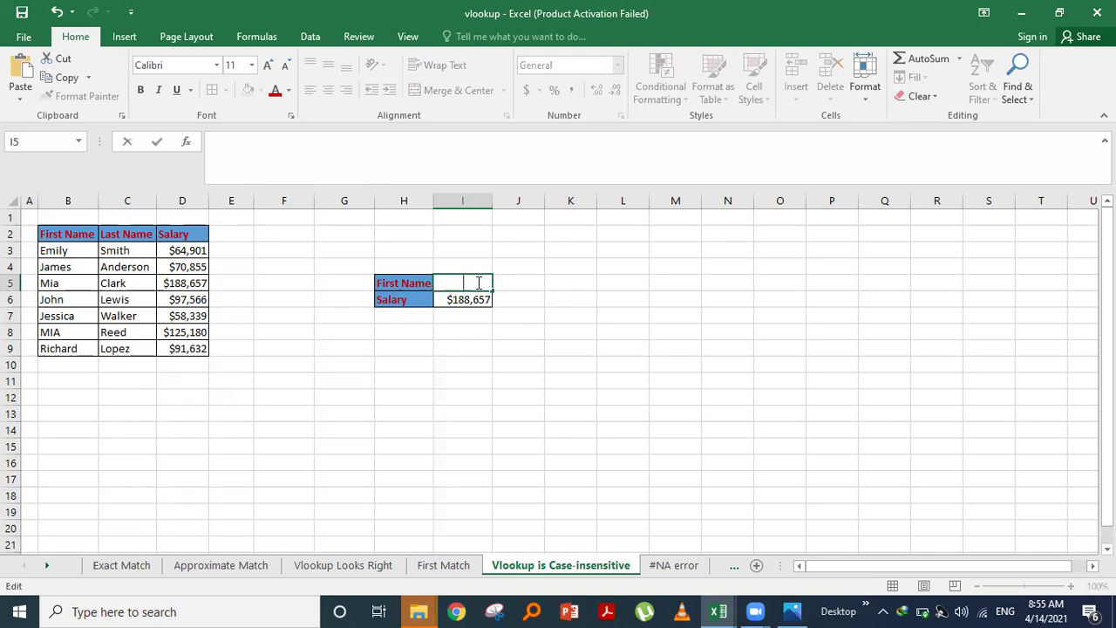
text(JOHN)
key(Return)
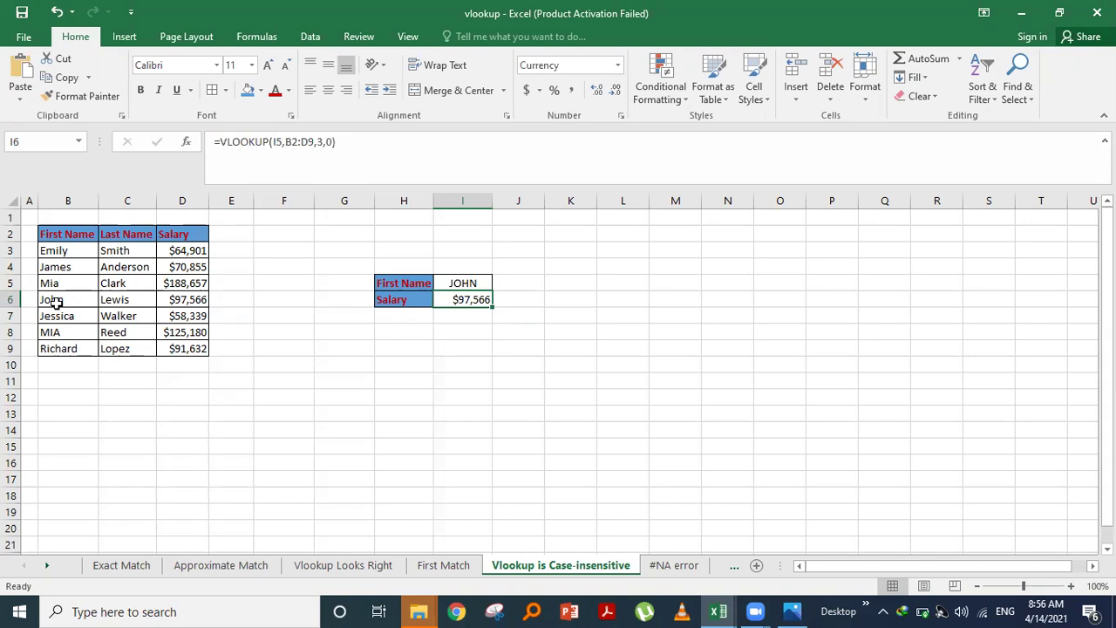
- Replace the lookup first name in I5 with the first name from row 4, alternating upper- and lowercase letters
double_click(480, 283)
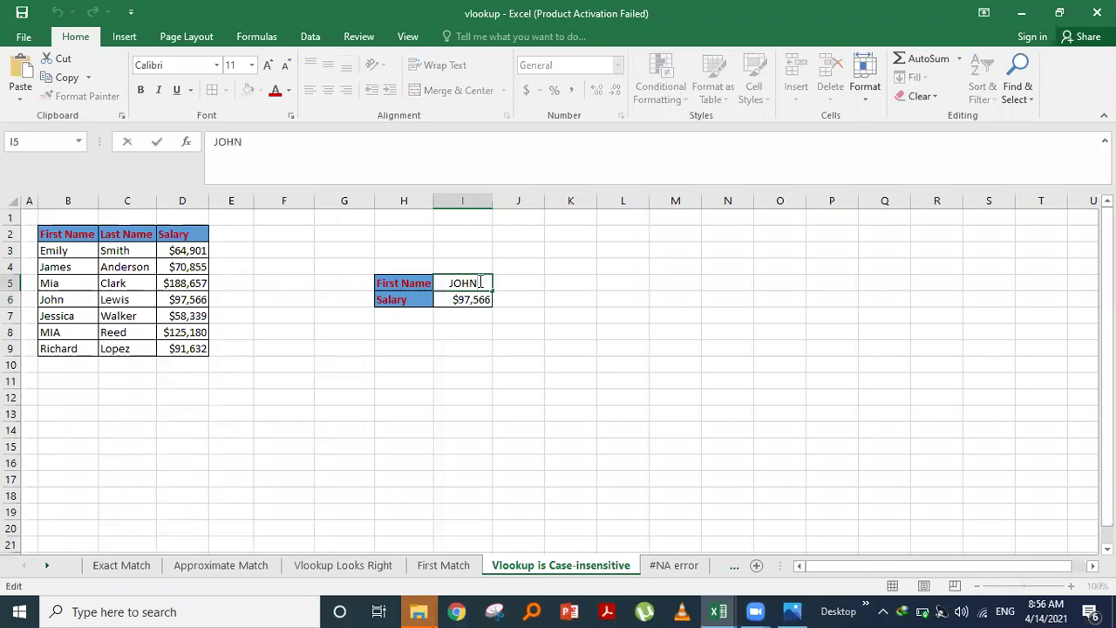
key(BackSpace)
key(BackSpace)
key(BackSpace)
key(BackSpace)
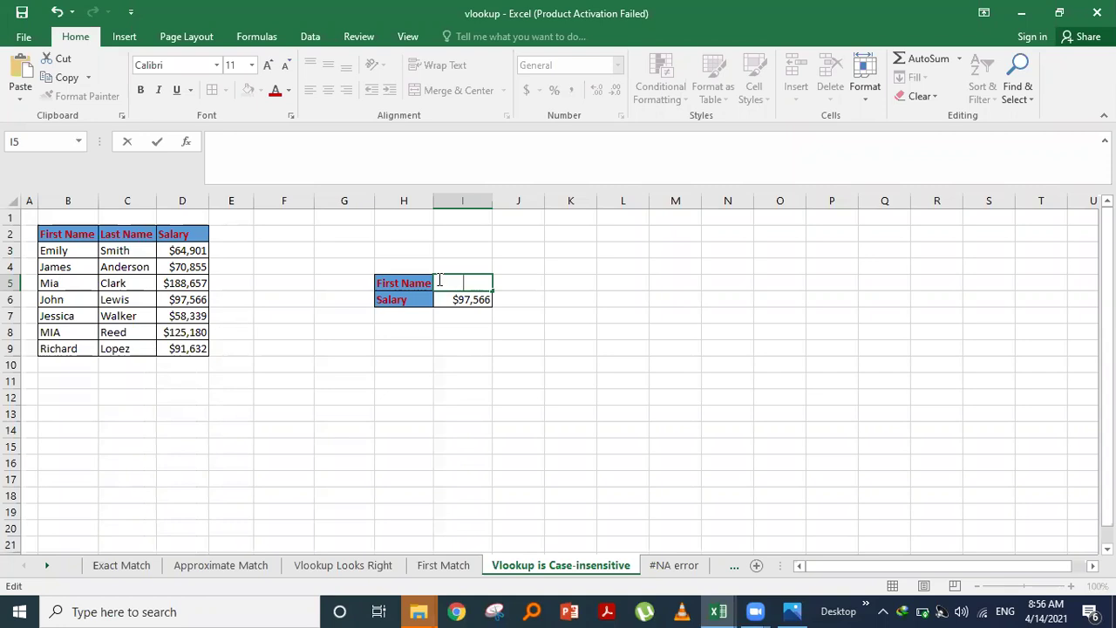
text(JaMeS)
key(Return)
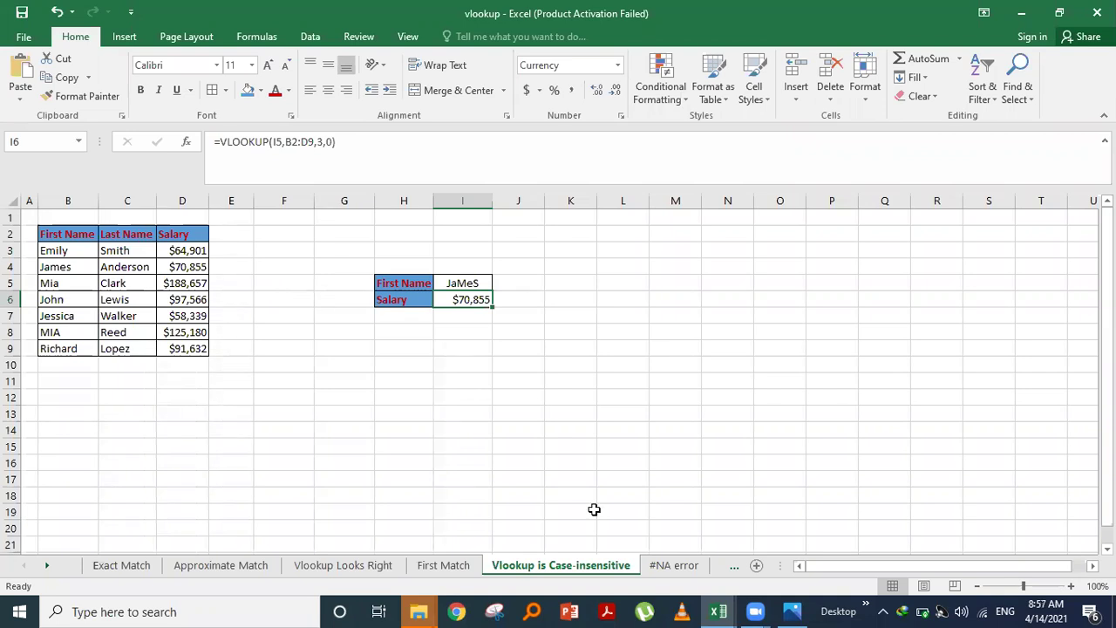
- On the #NA error sheet, begin an IFNA formula in the Salary result cell K6
click(678, 566)
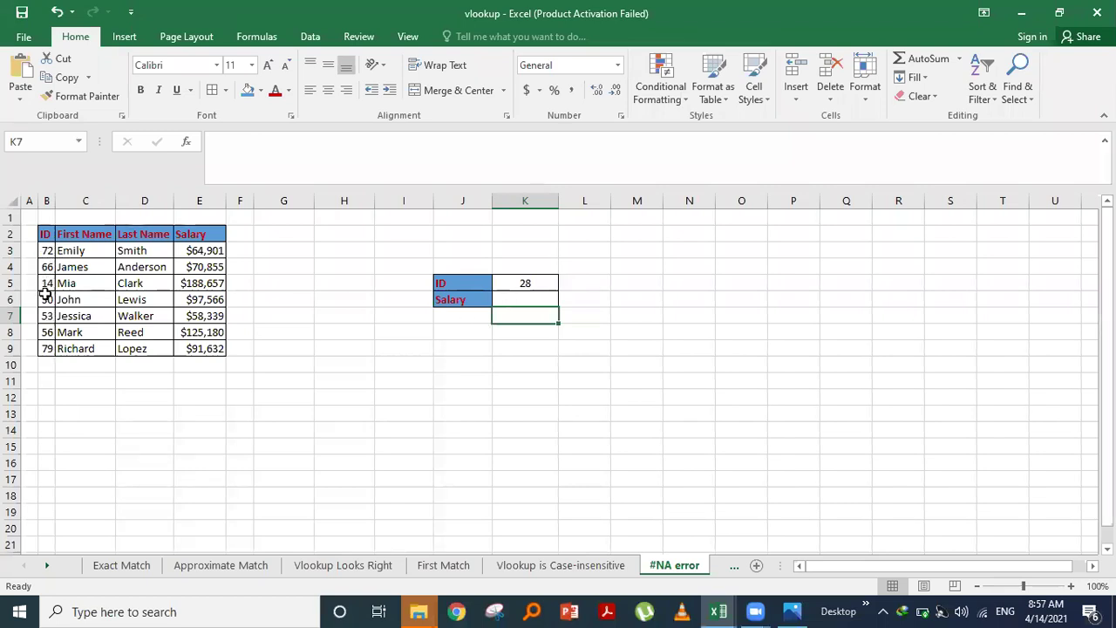
click(514, 299)
double_click(515, 299)
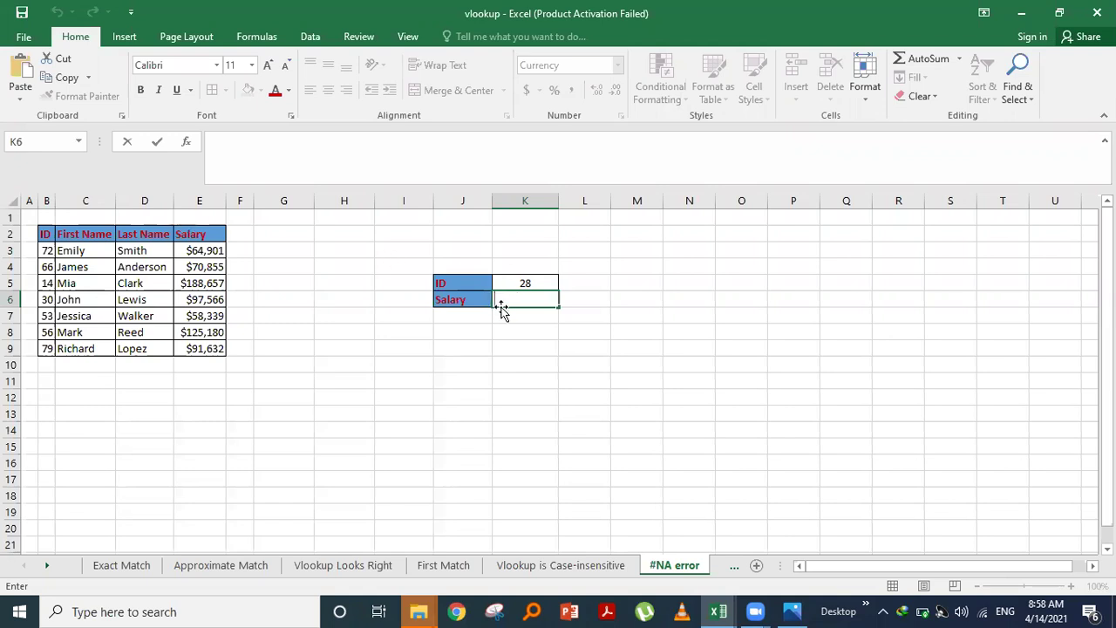
text(=)
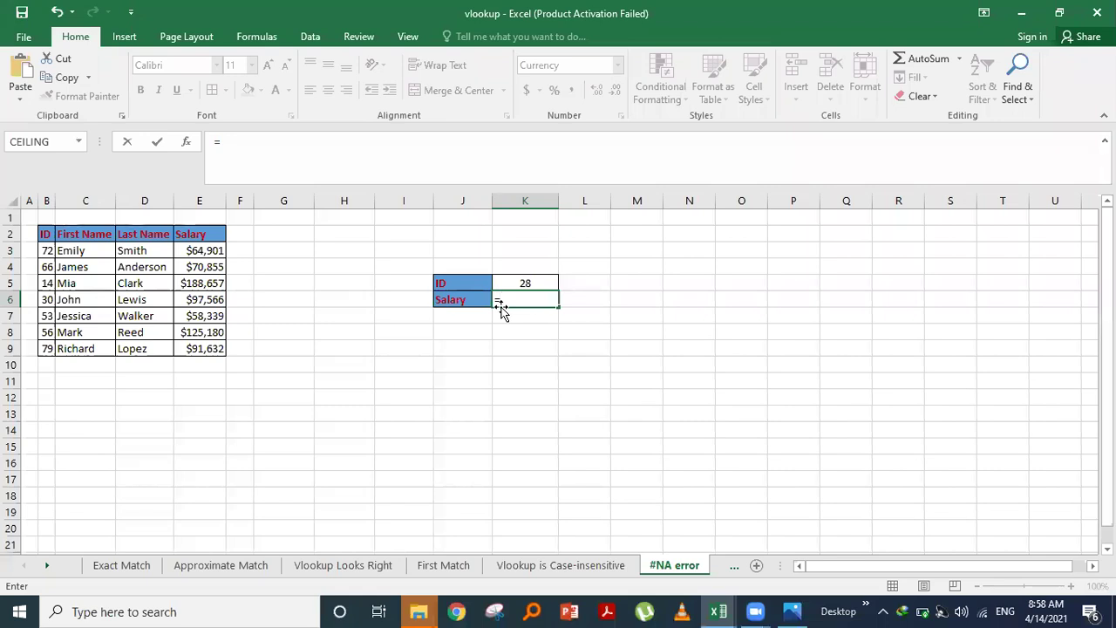
text(if)
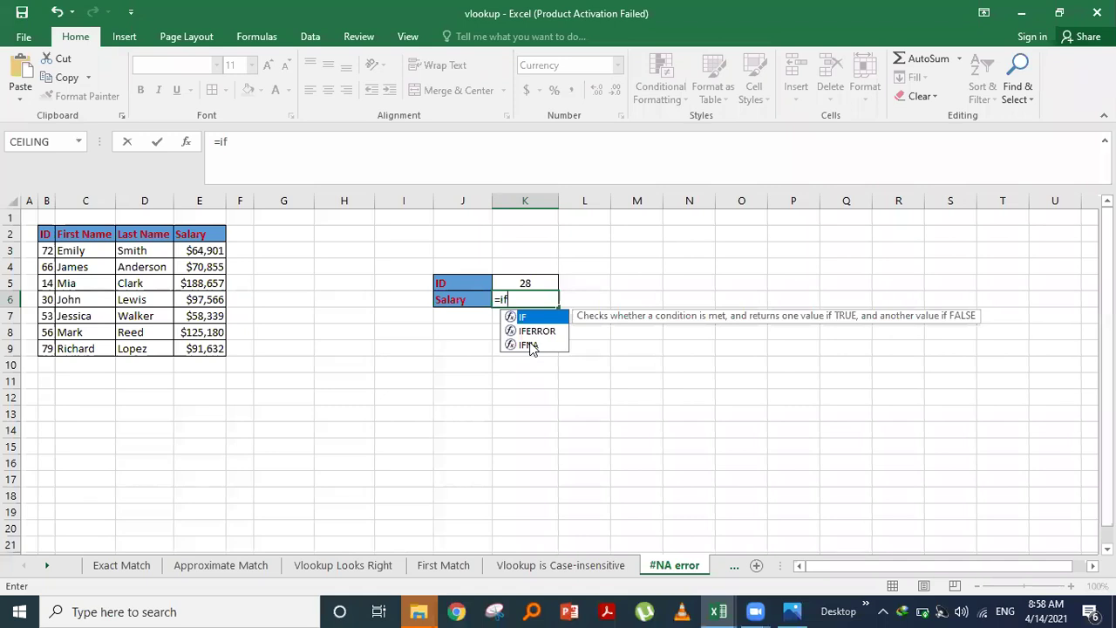
click(529, 346)
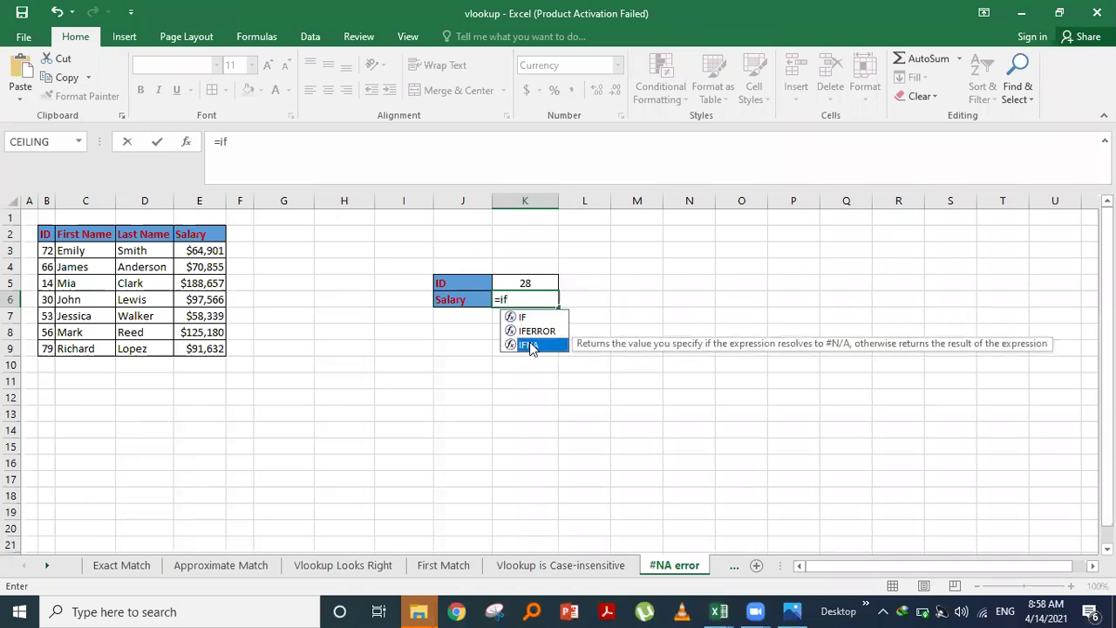
double_click(530, 346)
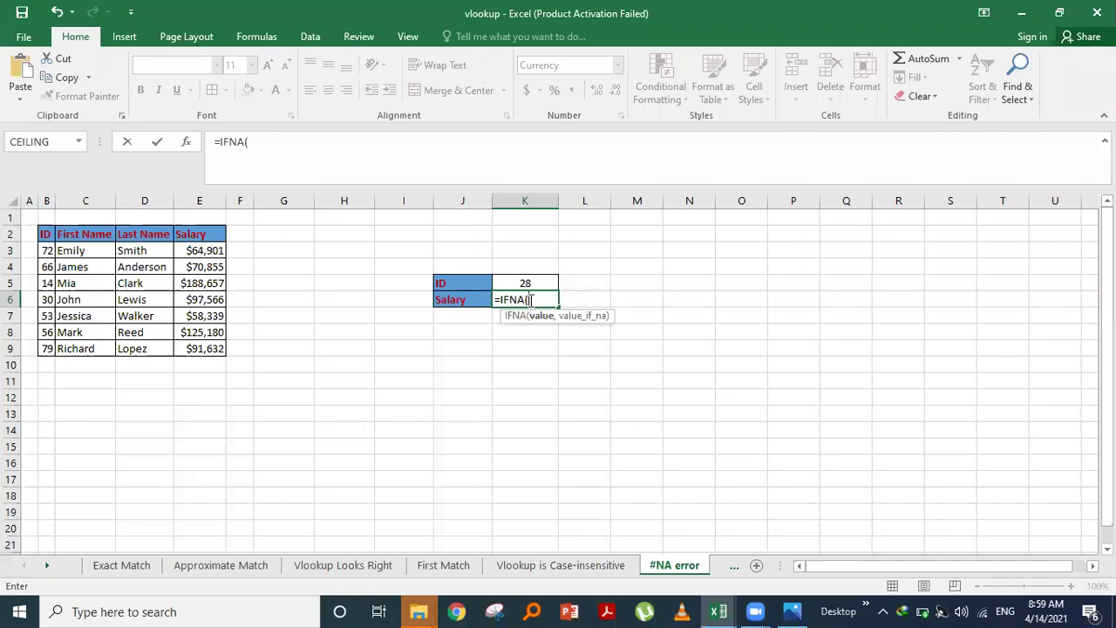
- Nest VLOOKUP(K5,B2:E9,4,False) as the value argument of the IFNA formula in K6
text(vl)
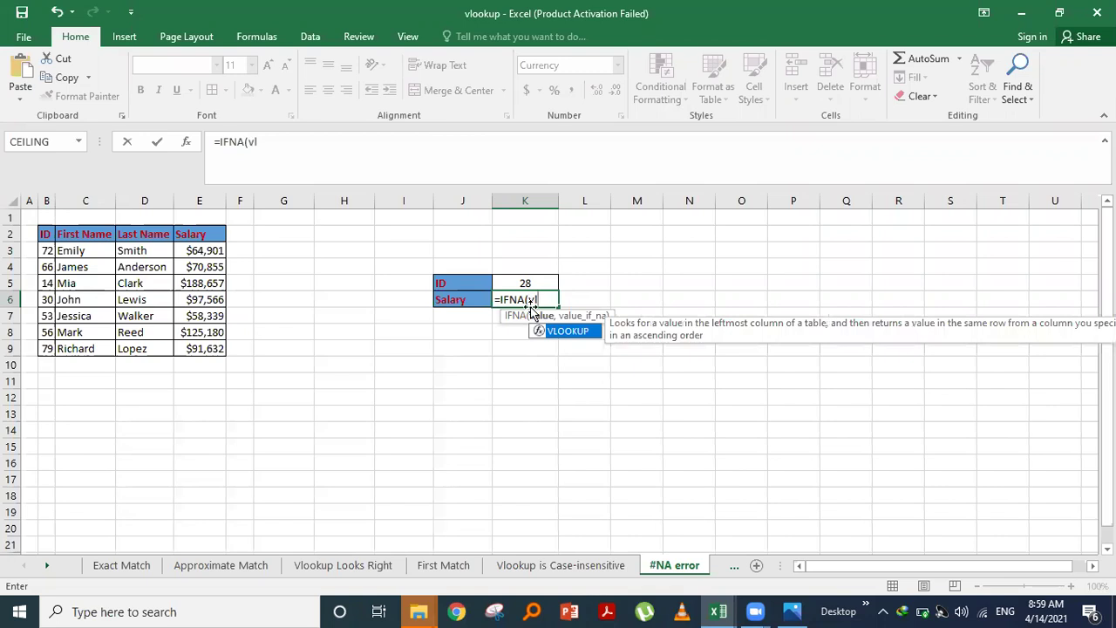
key(Tab)
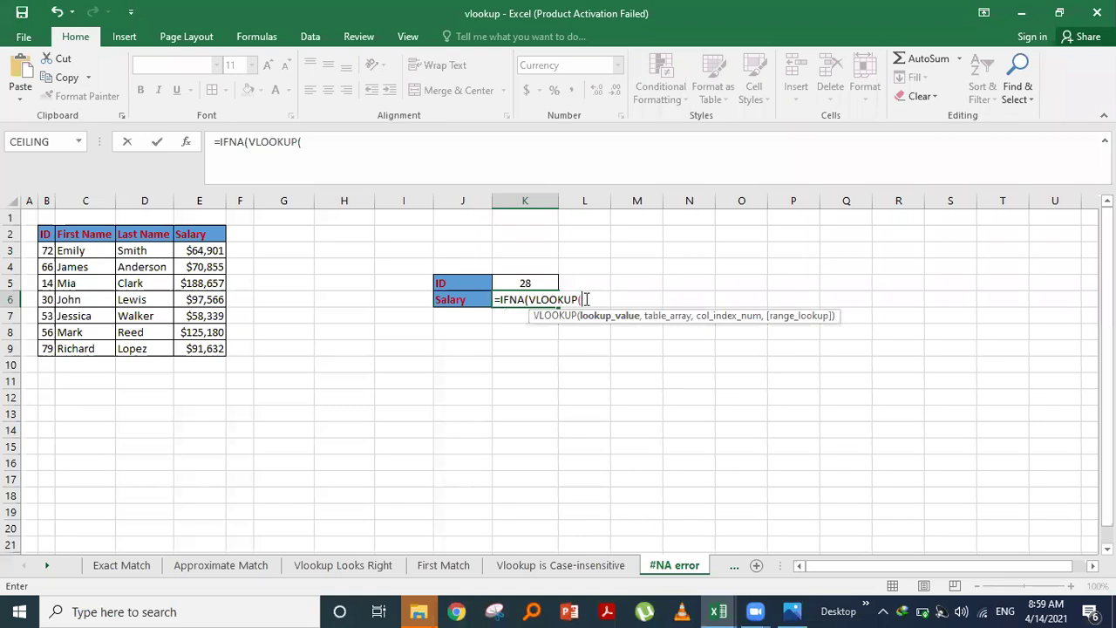
click(530, 283)
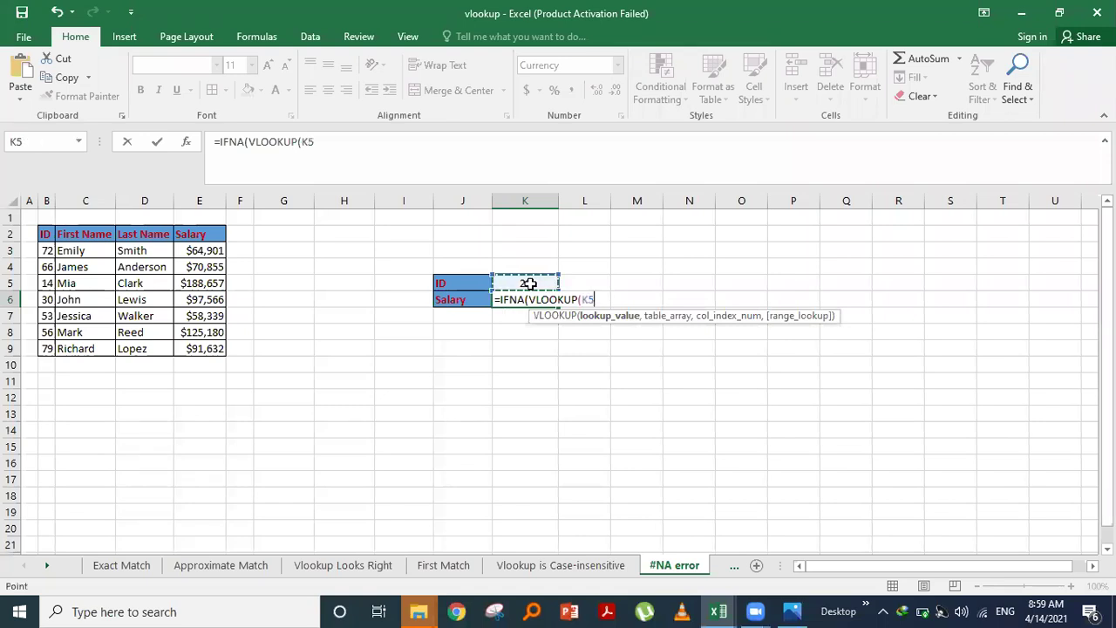
text(,)
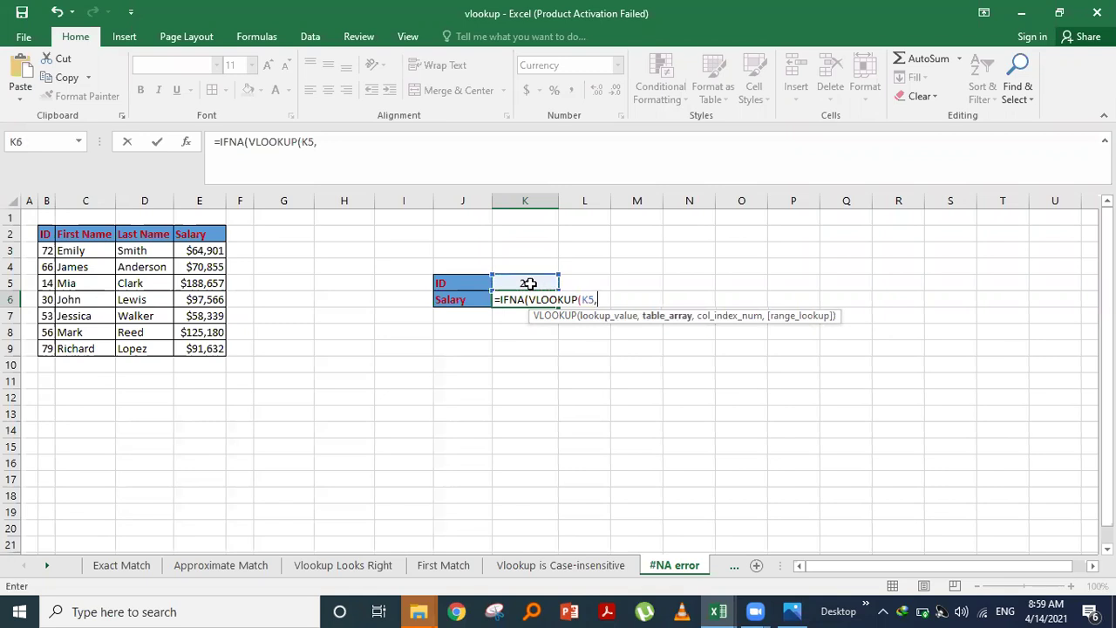
drag(44, 232, 212, 346)
text(,)
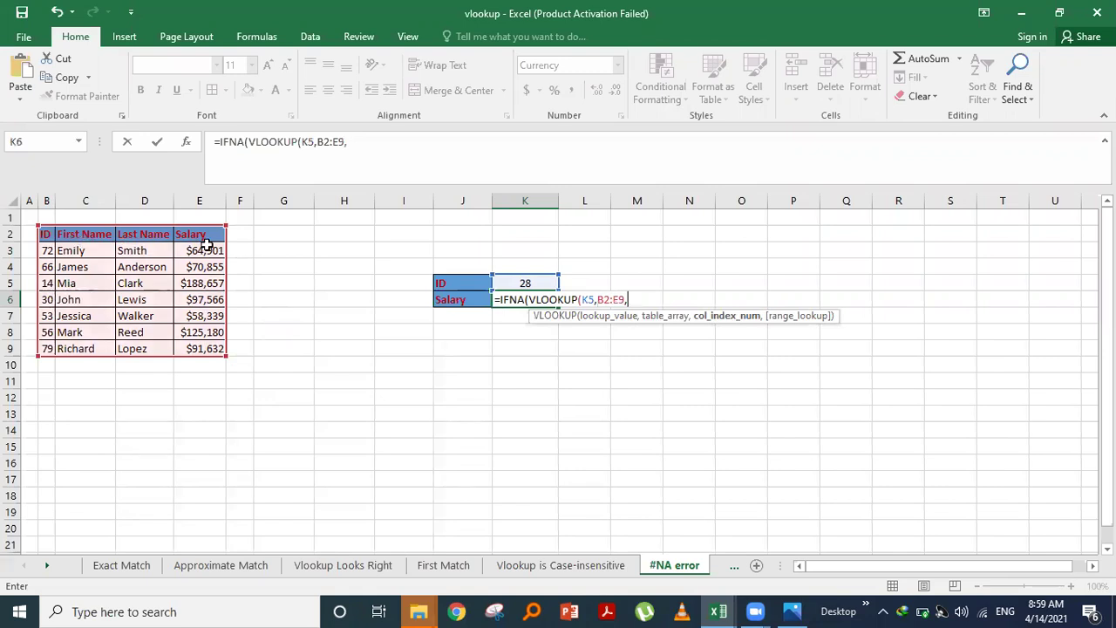
text(4,)
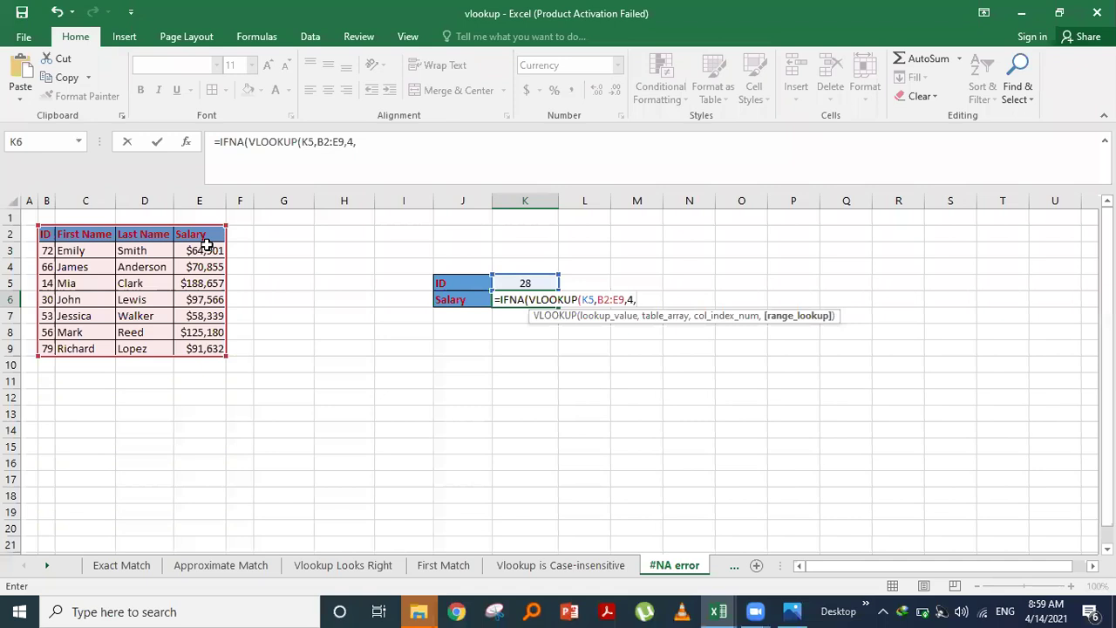
text(F)
text(al)
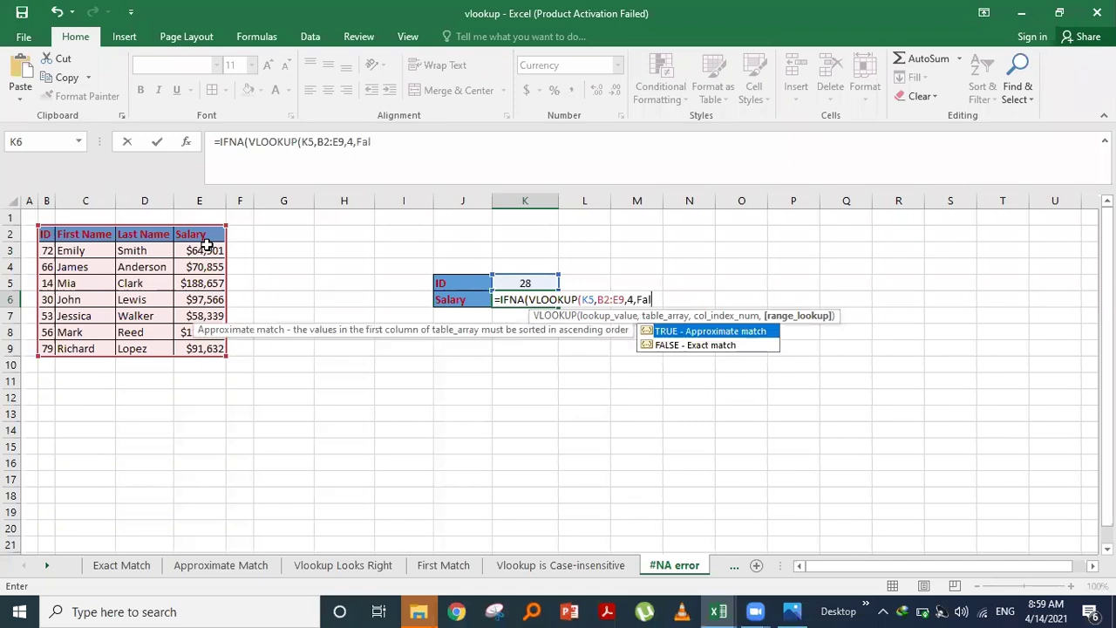
text(se))
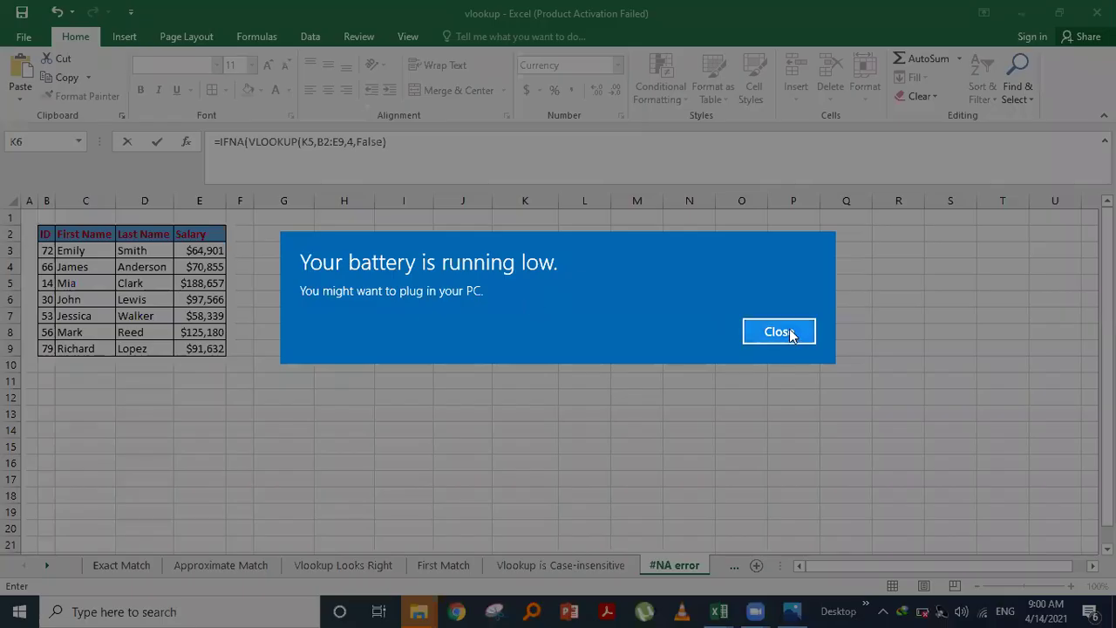
click(790, 335)
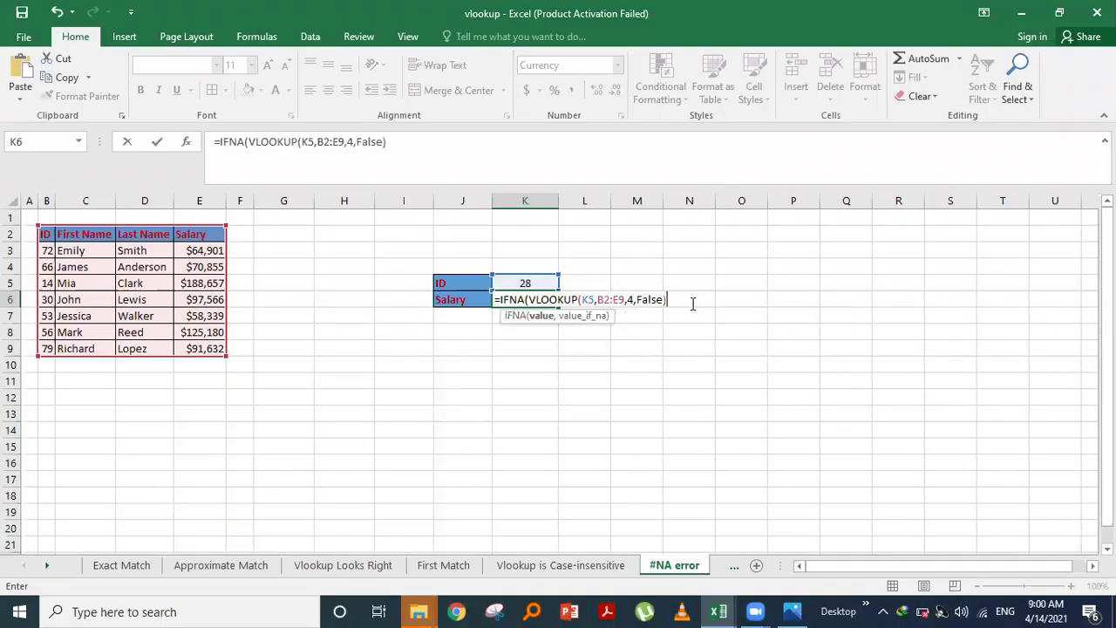
- Complete the IFNA formula in K6 with "NOT Found" as its value_if_na argument and enter it
text(,"")
key(Return)
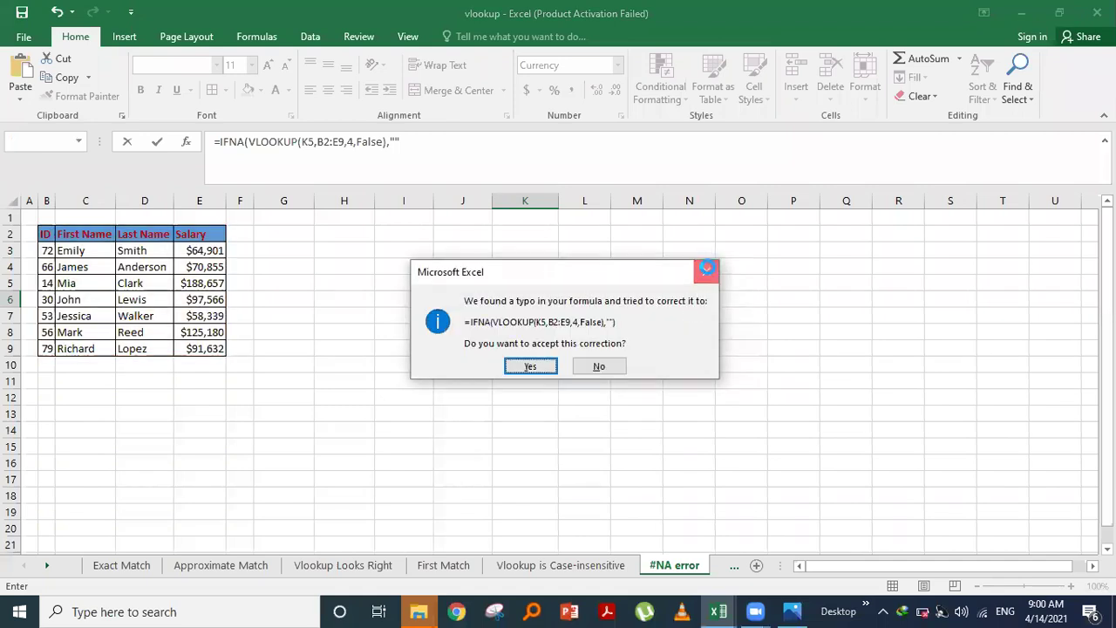
click(707, 271)
click(705, 284)
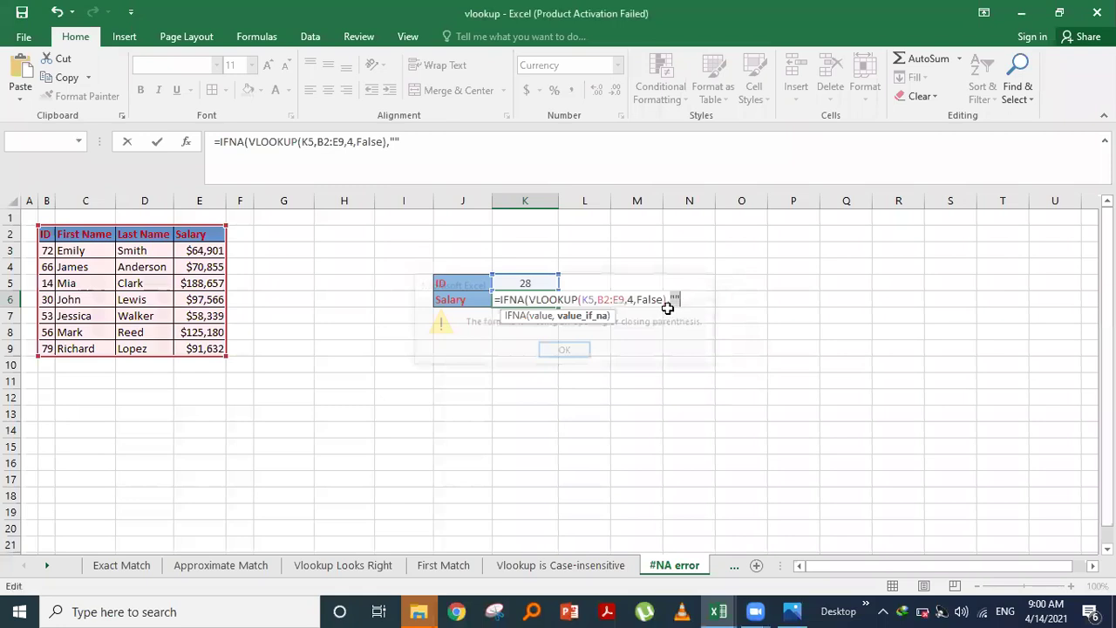
click(677, 299)
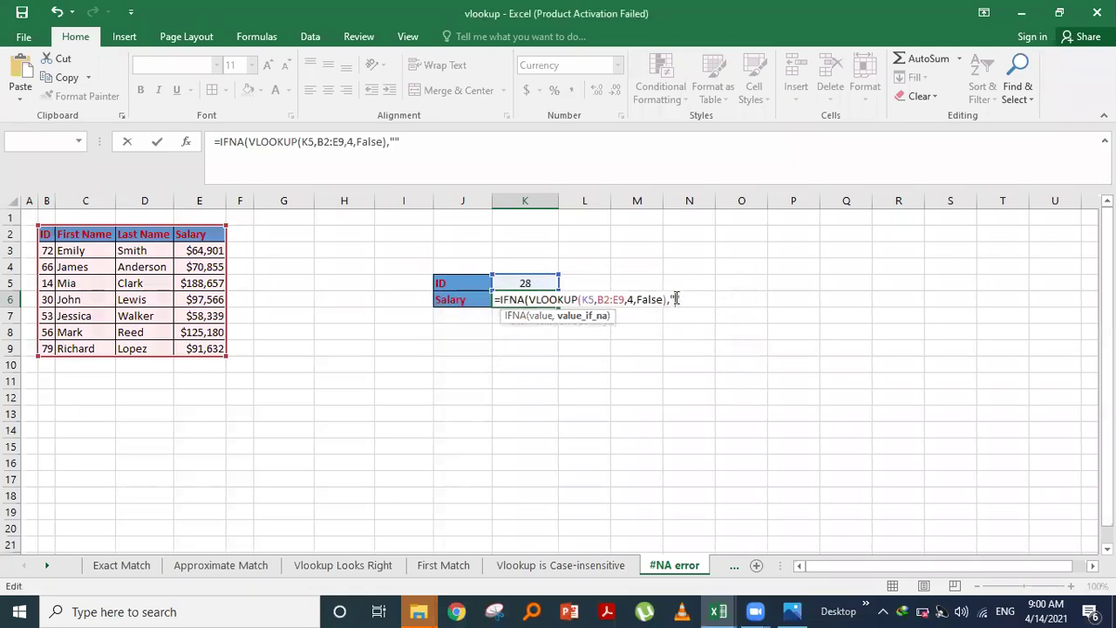
text(NOT Foun)
text(d)
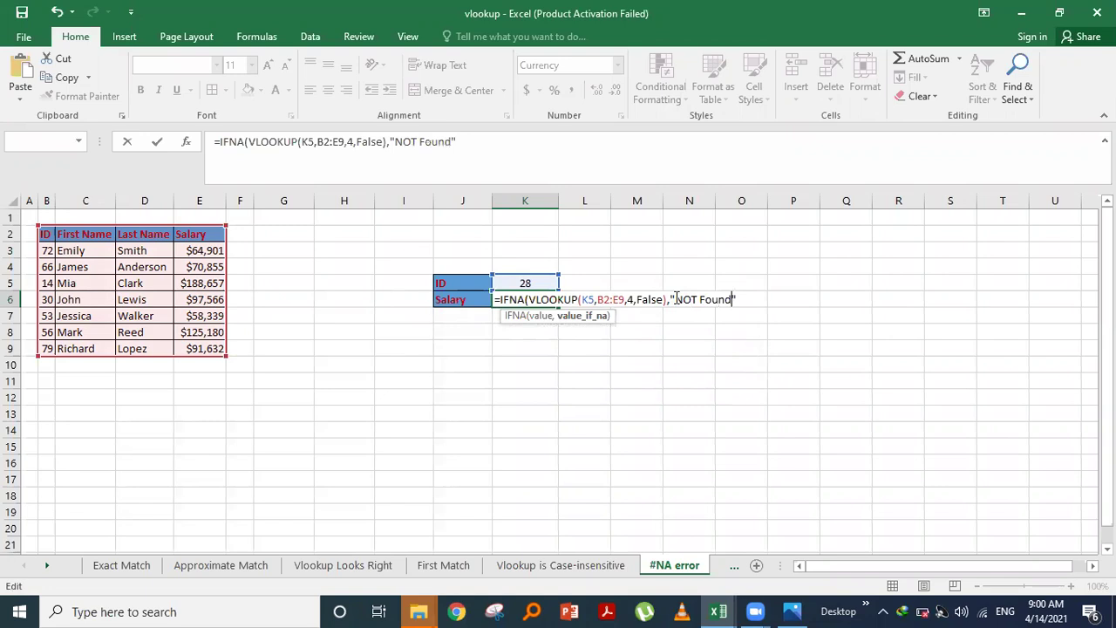
click(739, 299)
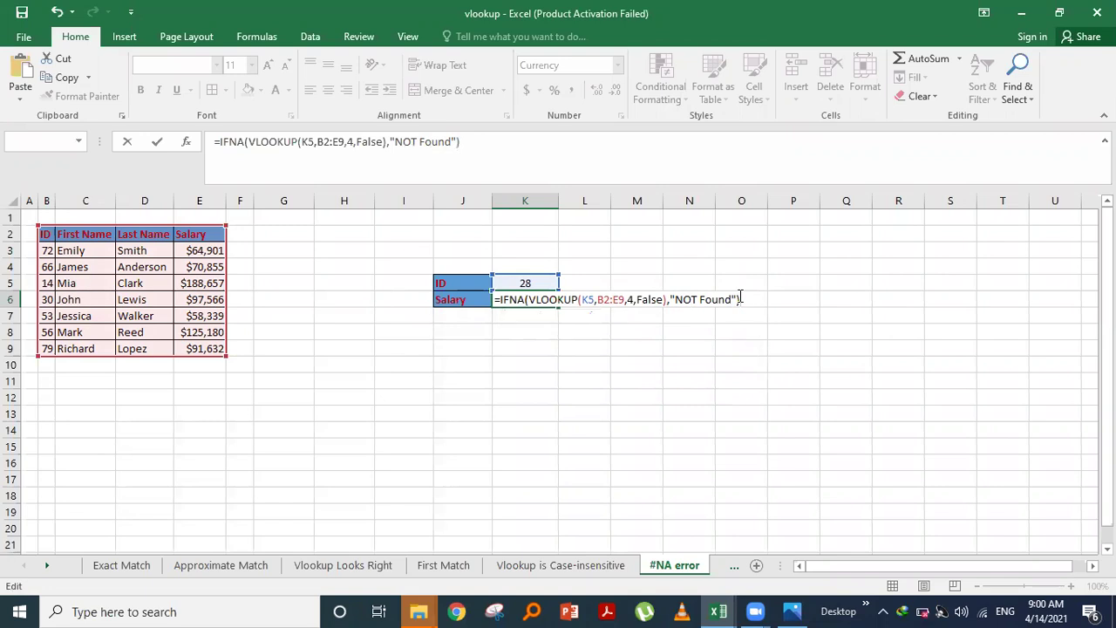
key(Return)
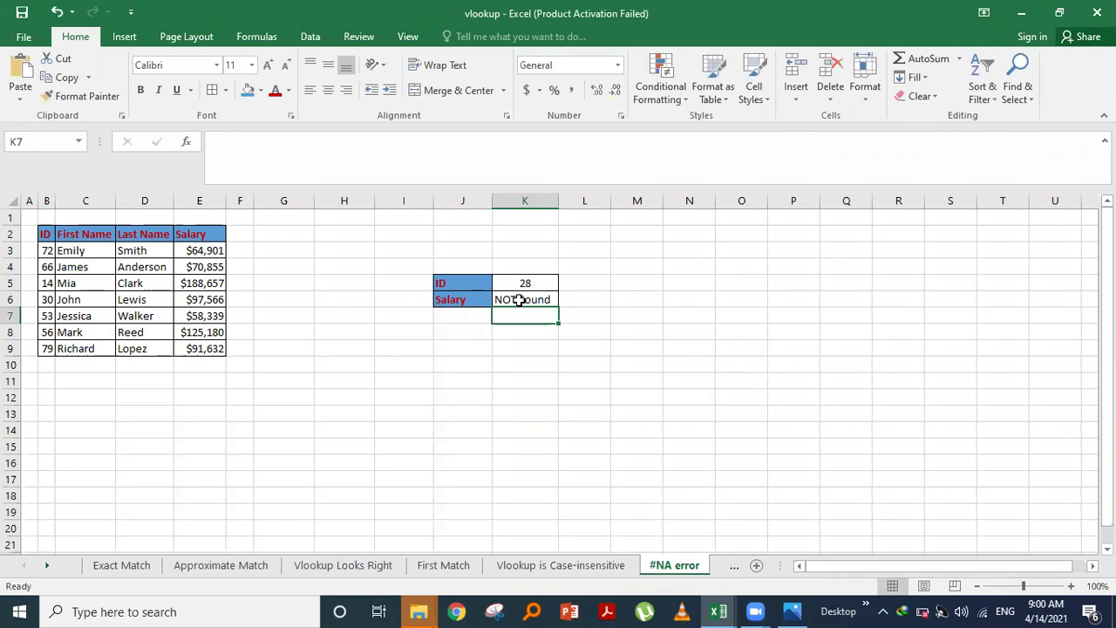
- Set the lookup ID in K5 to 72, the ID in the first data row of the table
click(48, 250)
click(532, 283)
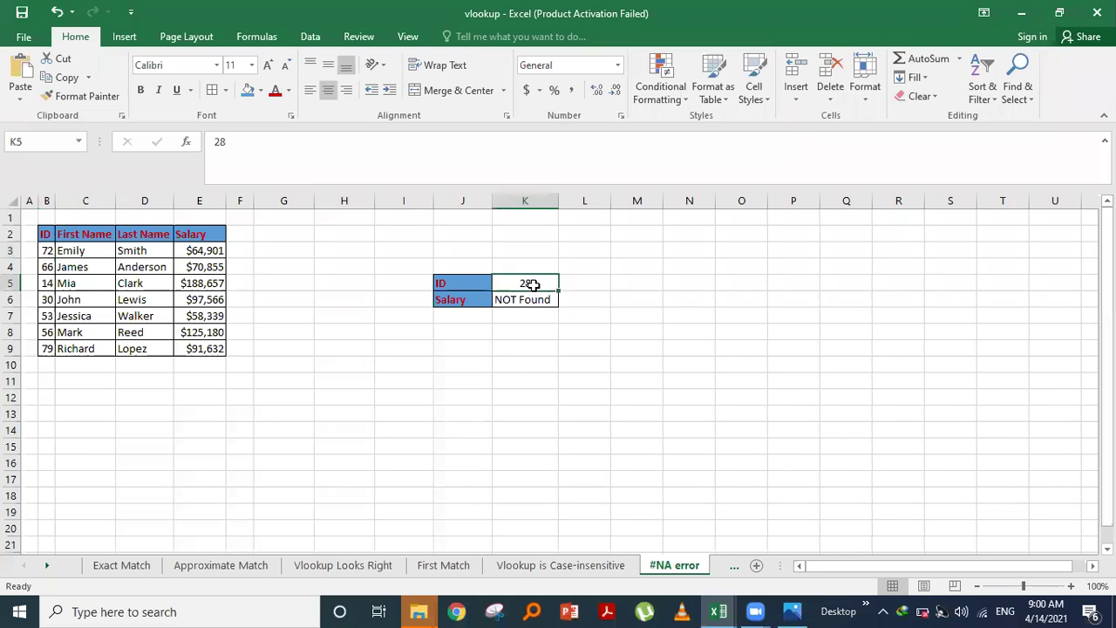
double_click(540, 283)
key(BackSpace)
key(BackSpace)
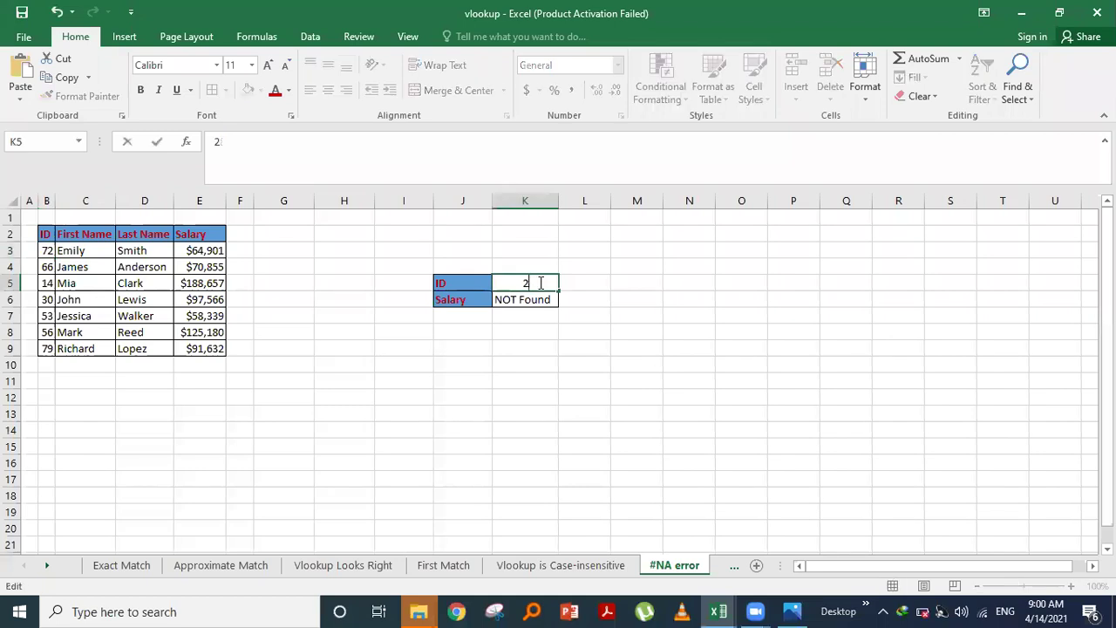
text(72)
key(Return)
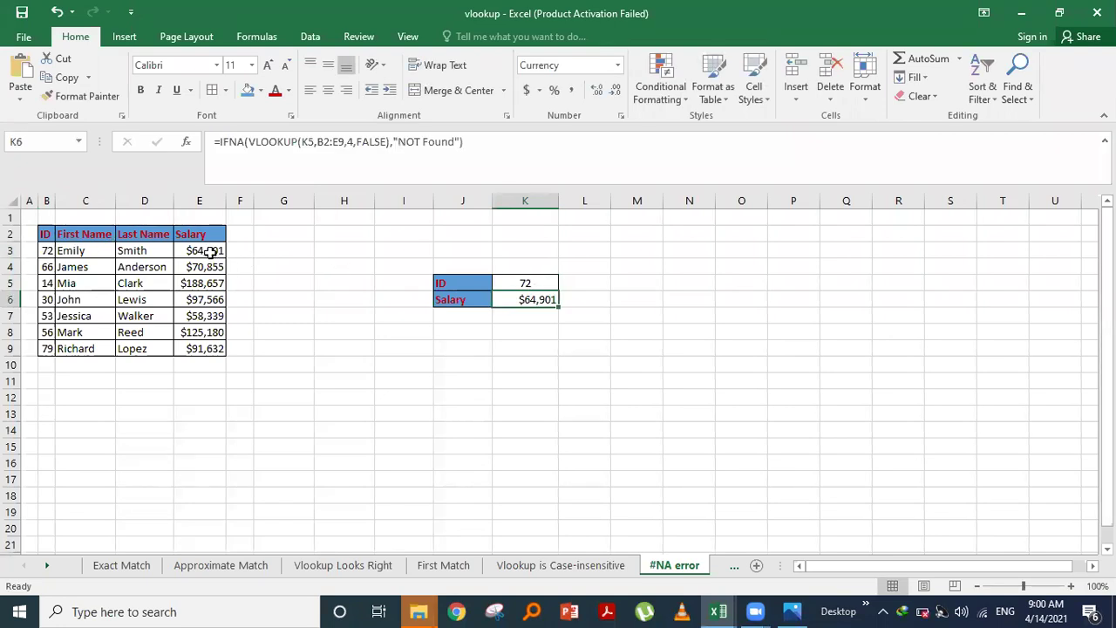
- Replace the lookup ID in K5 with 56 to test another ID from the table
click(534, 284)
double_click(535, 283)
key(BackSpace)
key(BackSpace)
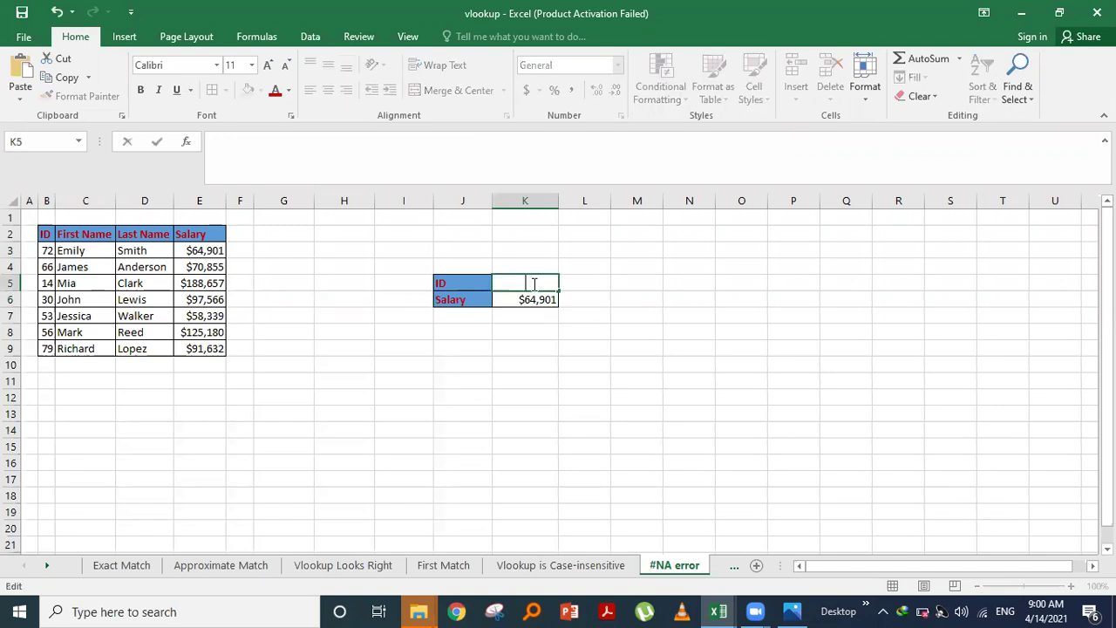
text(56)
key(Return)
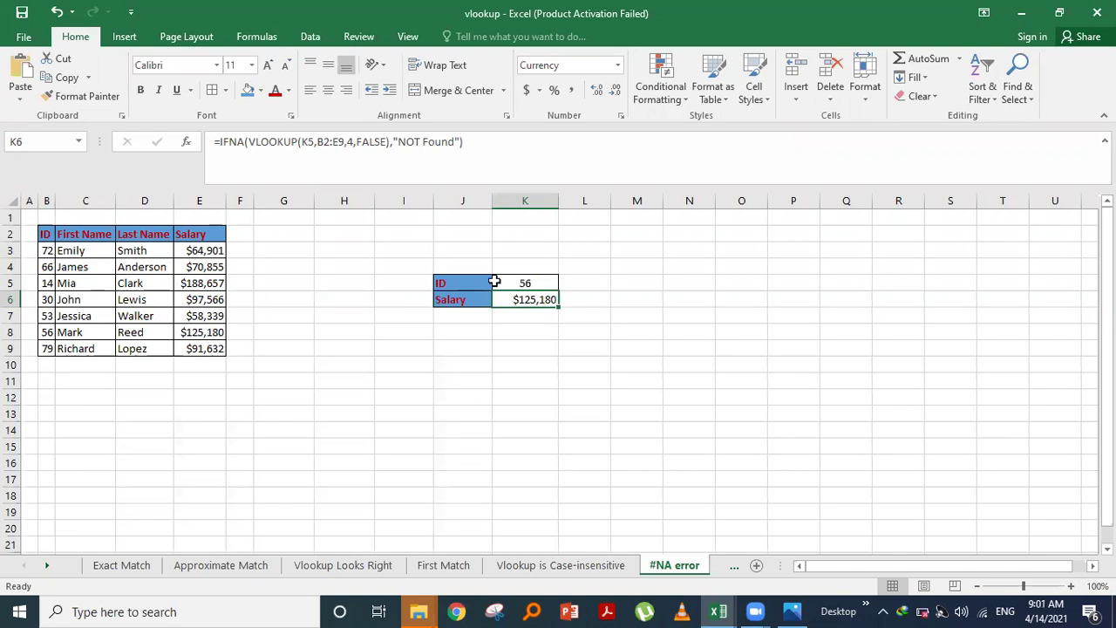
- Replace the lookup ID in K5 with 60 to test an ID missing from the table
click(536, 283)
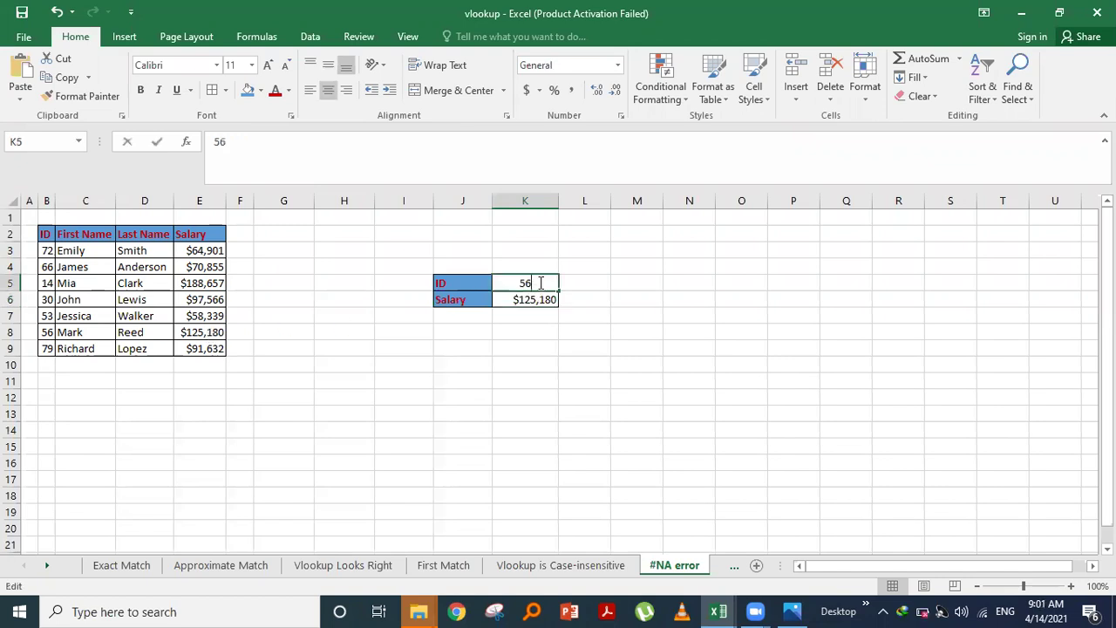
double_click(537, 283)
key(BackSpace)
key(BackSpace)
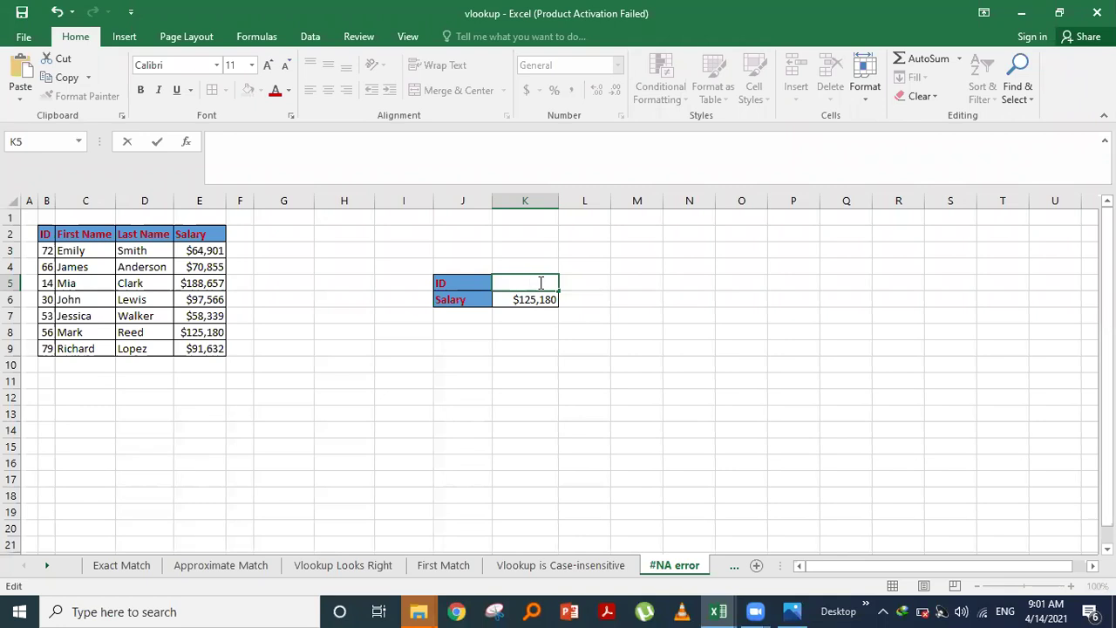
text(60)
key(Return)
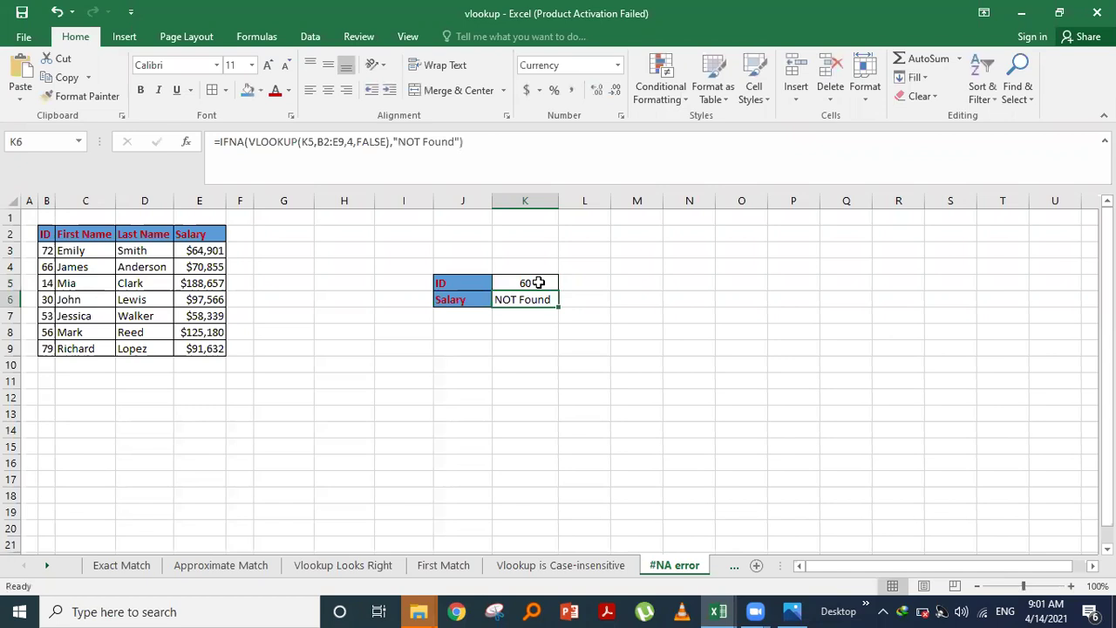